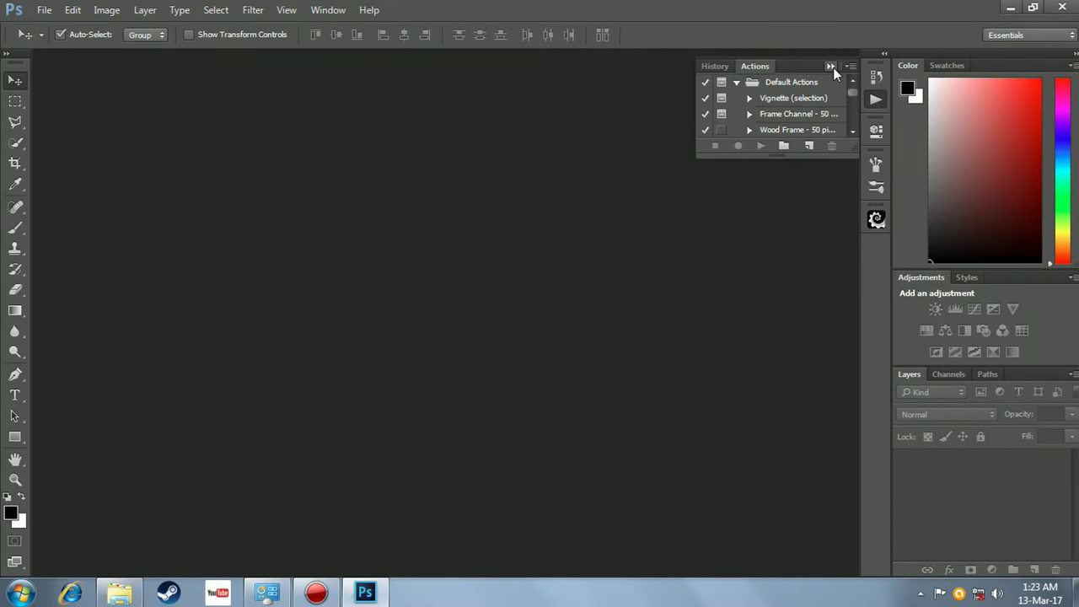
Step: Create a blank 1536×2048-pixel, 72 ppi document from the Mobile & Devices preset, then minimize Photoshop
click(832, 68)
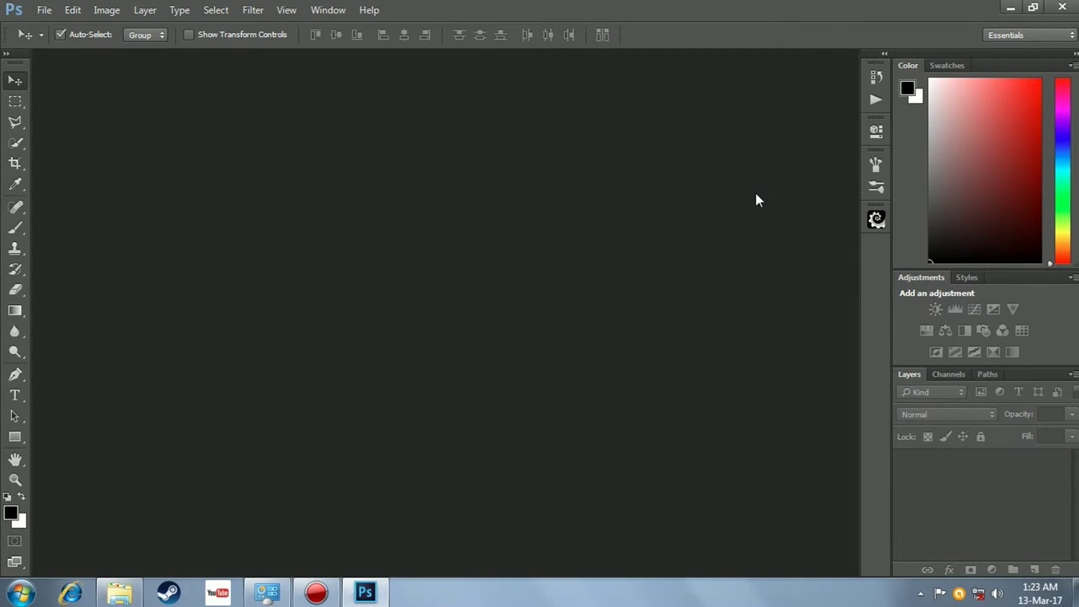
key(ctrl+n)
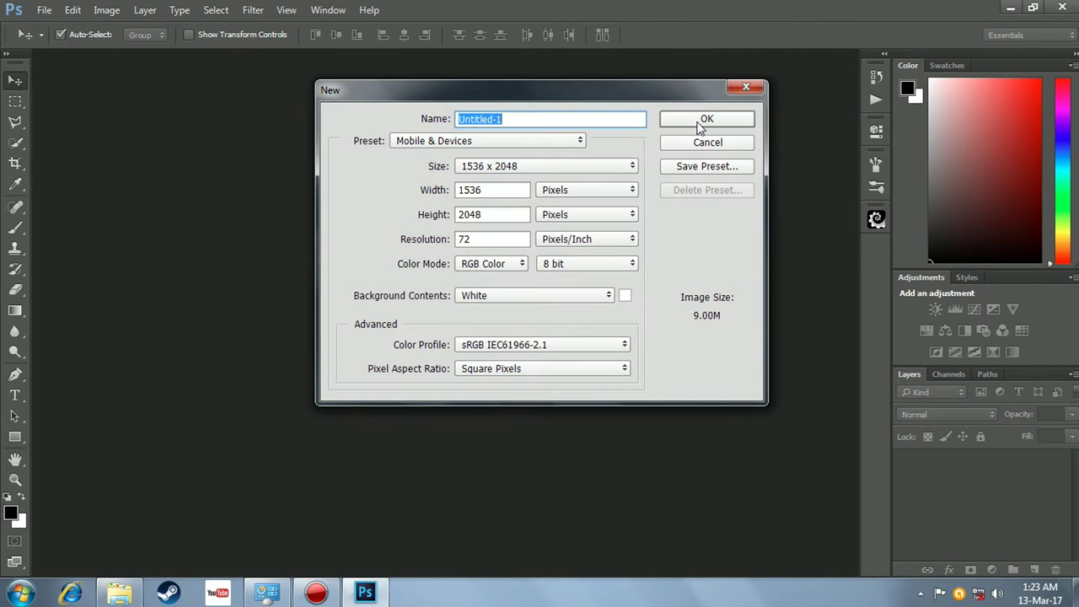
click(699, 123)
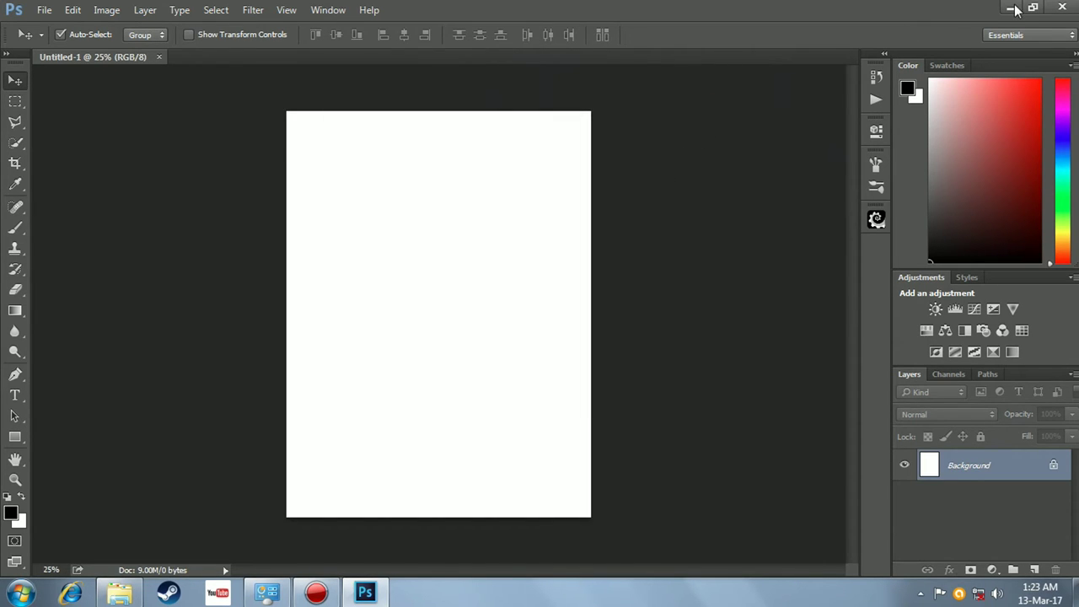
click(1012, 9)
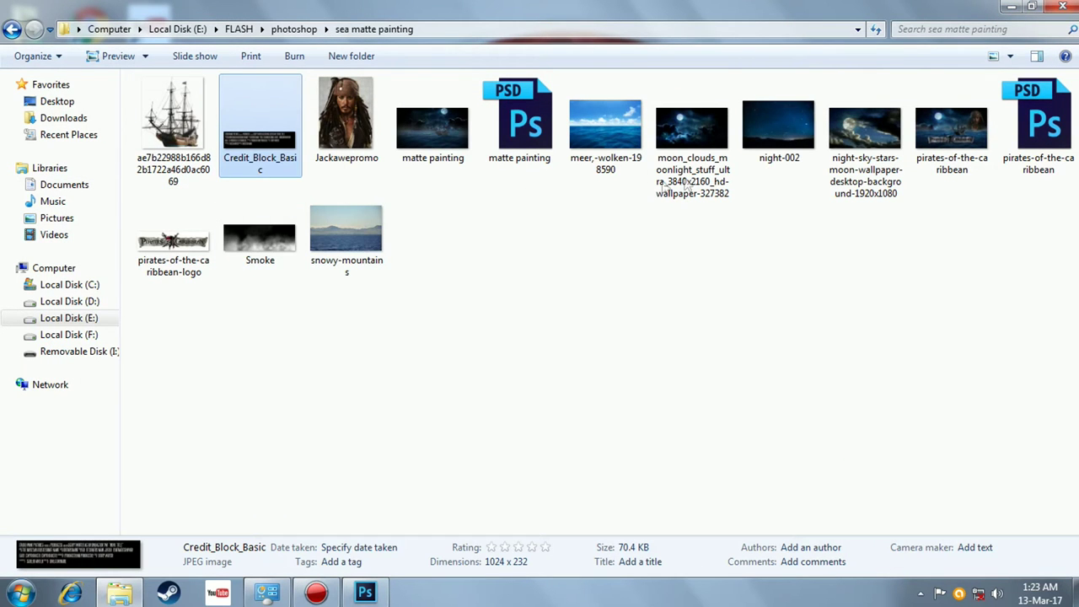
Step: Place meer-wolken as a smart object, scale it to fill the canvas and shift it left
drag(591, 139, 365, 594)
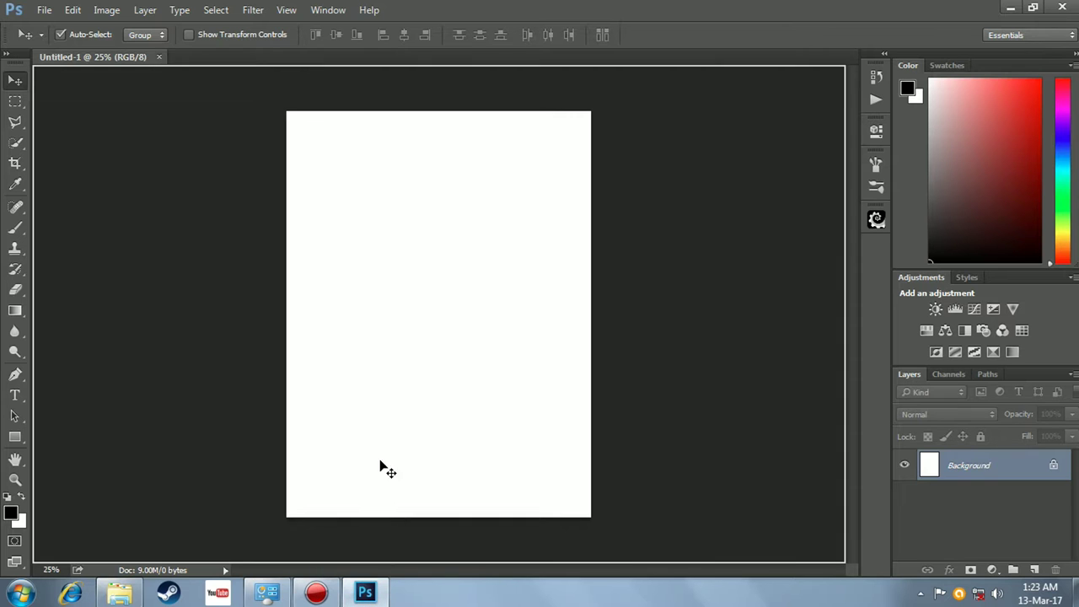
drag(364, 595, 379, 460)
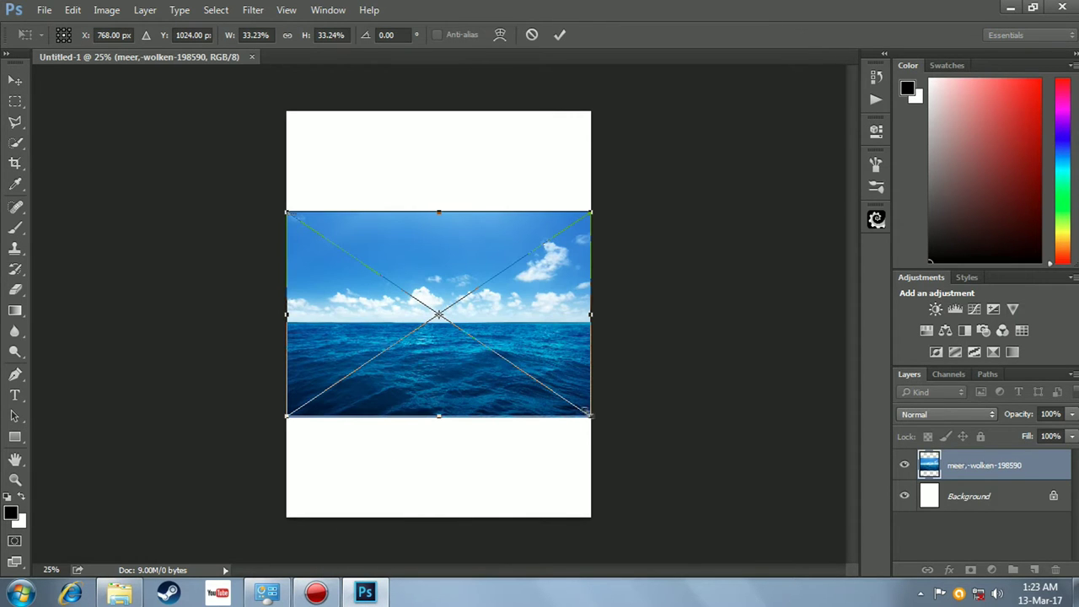
drag(588, 413, 705, 548)
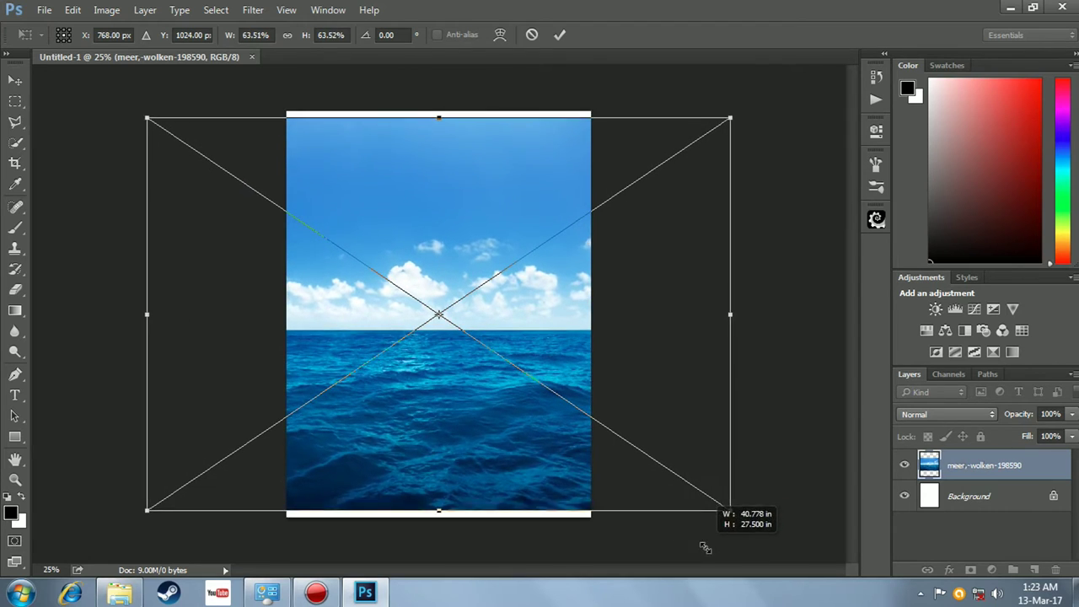
drag(704, 547, 715, 558)
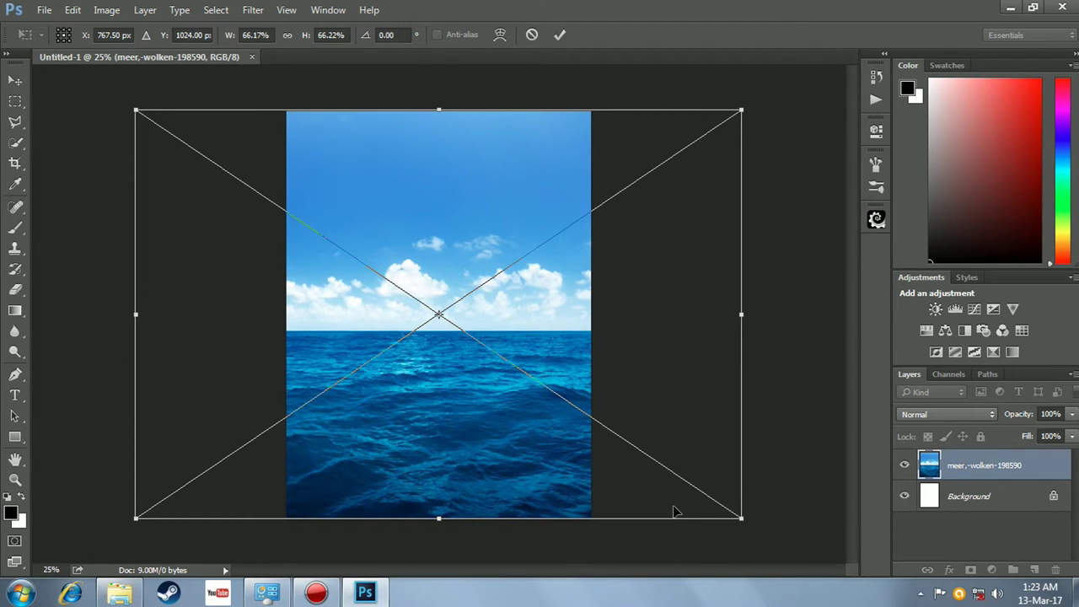
key(shift+Left)
key(shift+Left)
key(shift+Left)
key(shift+Left)
key(shift+Left)
key(shift+Left)
key(shift+Left)
key(shift+Left)
key(shift+Left)
key(shift+Left)
key(shift+Left)
key(shift+Left)
key(shift+Left)
key(shift+Left)
key(shift+Left)
key(shift+Left)
key(shift+Left)
key(shift+Left)
key(shift+Left)
key(shift+Left)
key(shift+Left)
key(shift+Left)
key(shift+Left)
key(shift+Left)
key(shift+Left)
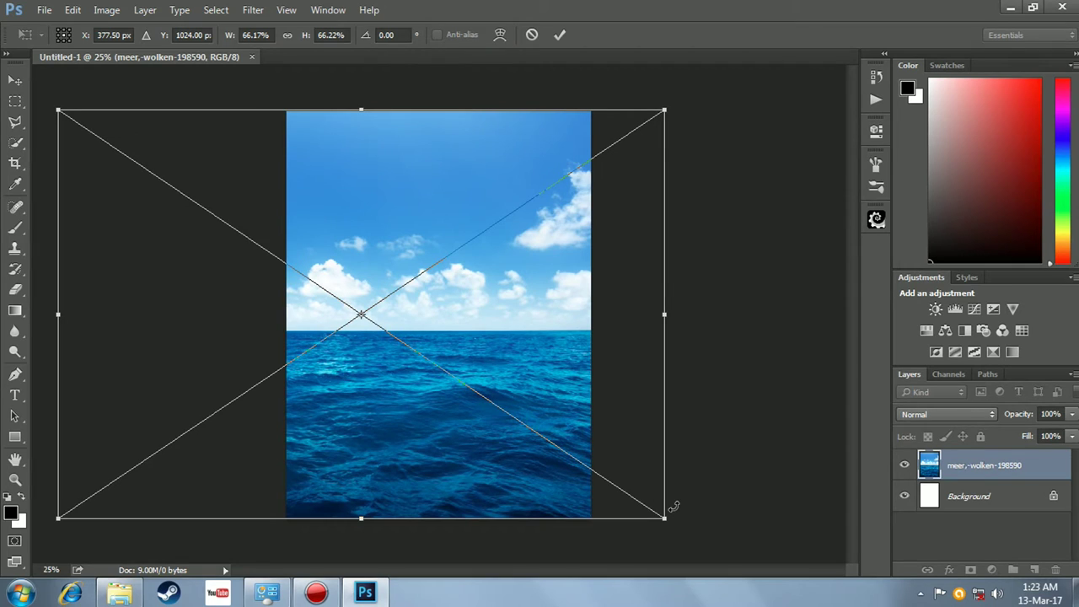
key(Return)
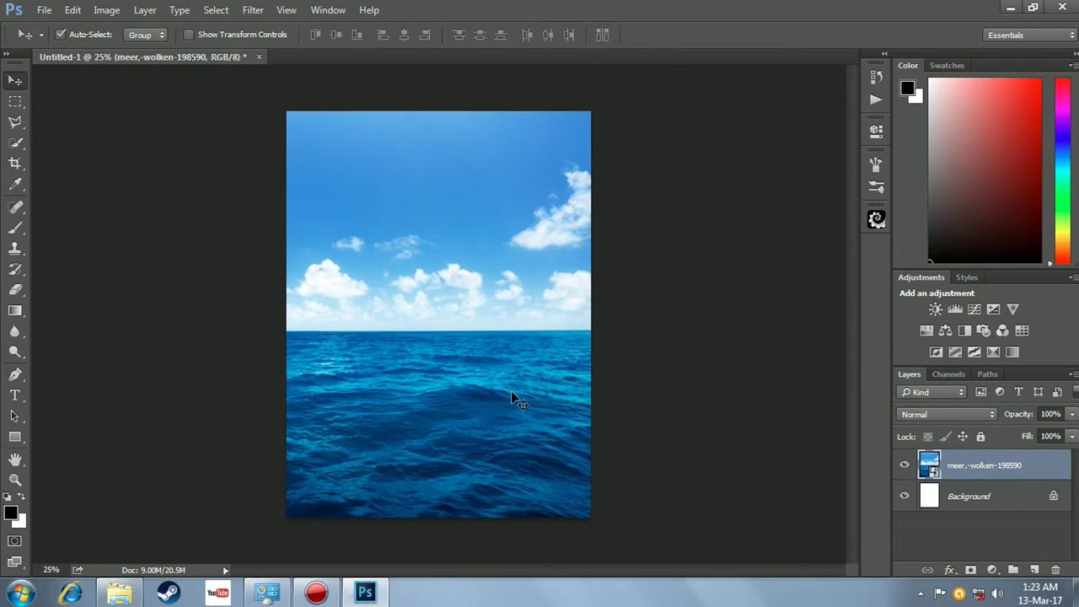
click(1010, 8)
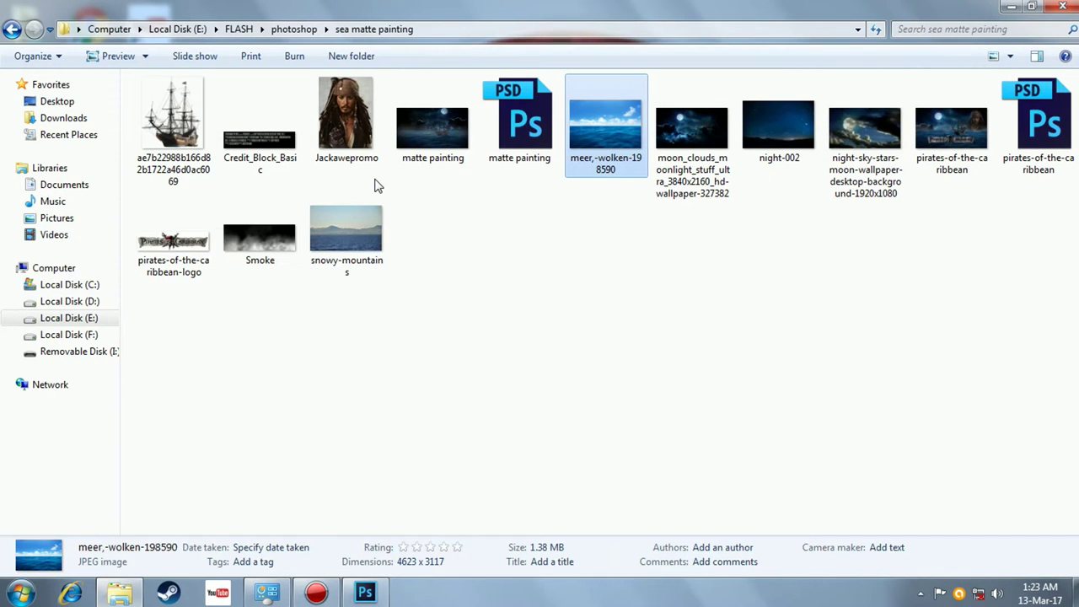
Step: Place night-002, move it up and scale it to cover the sky area
mouse_move(750, 160)
mouse_down()
mouse_move(377, 580)
mouse_move(464, 312)
mouse_up()
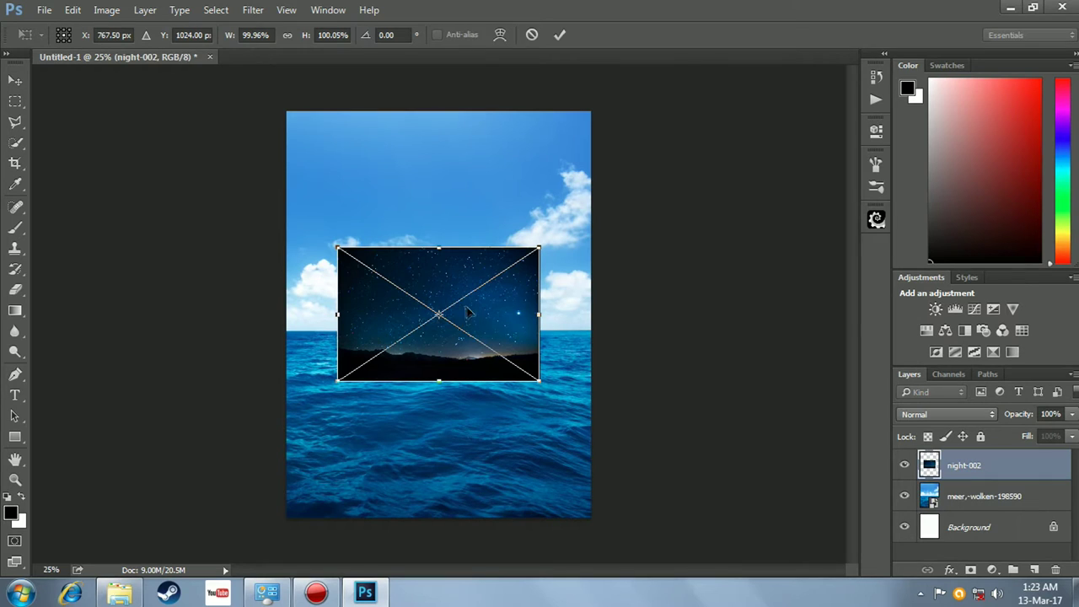
drag(455, 318, 456, 219)
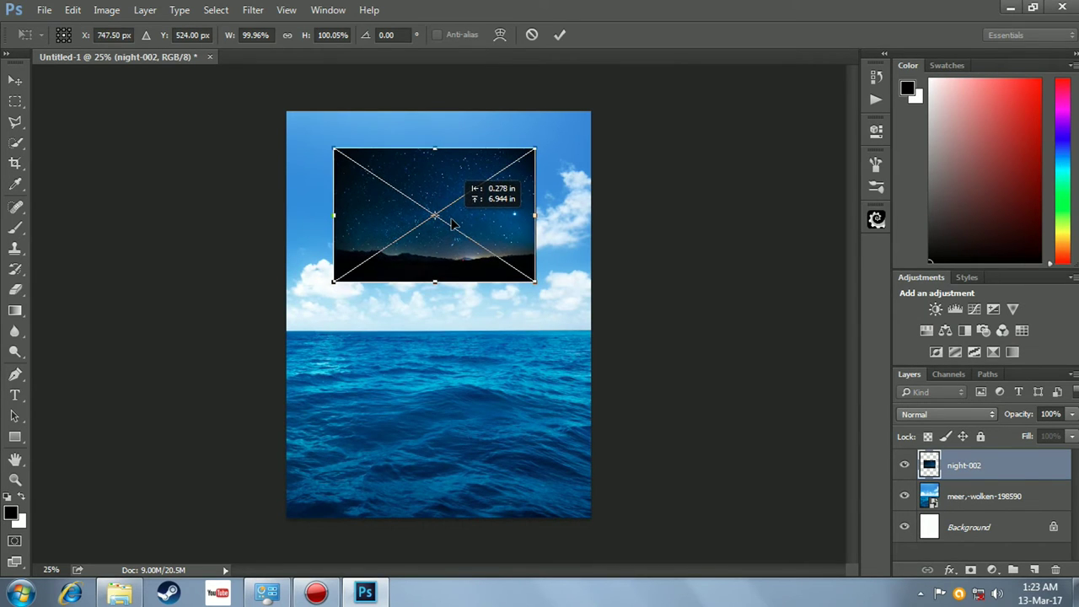
drag(534, 286, 624, 330)
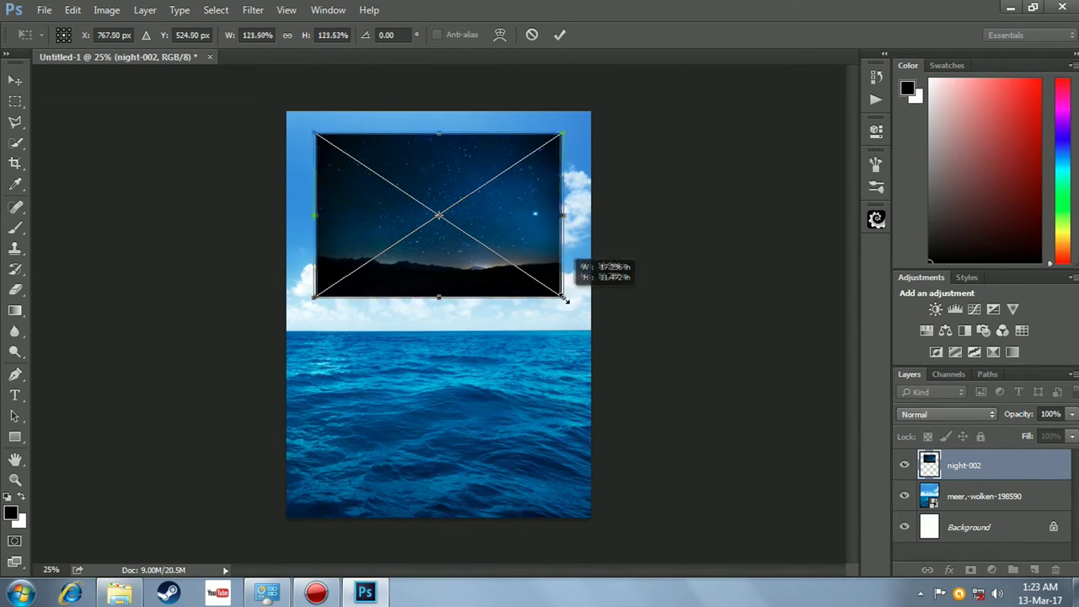
drag(624, 329, 629, 335)
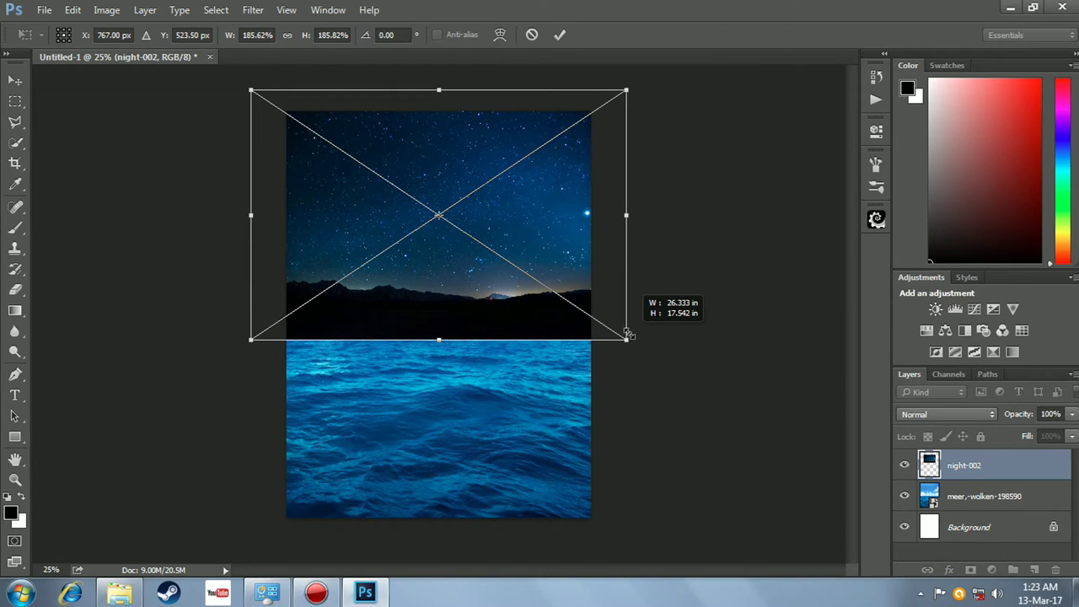
drag(629, 335, 628, 335)
key(Return)
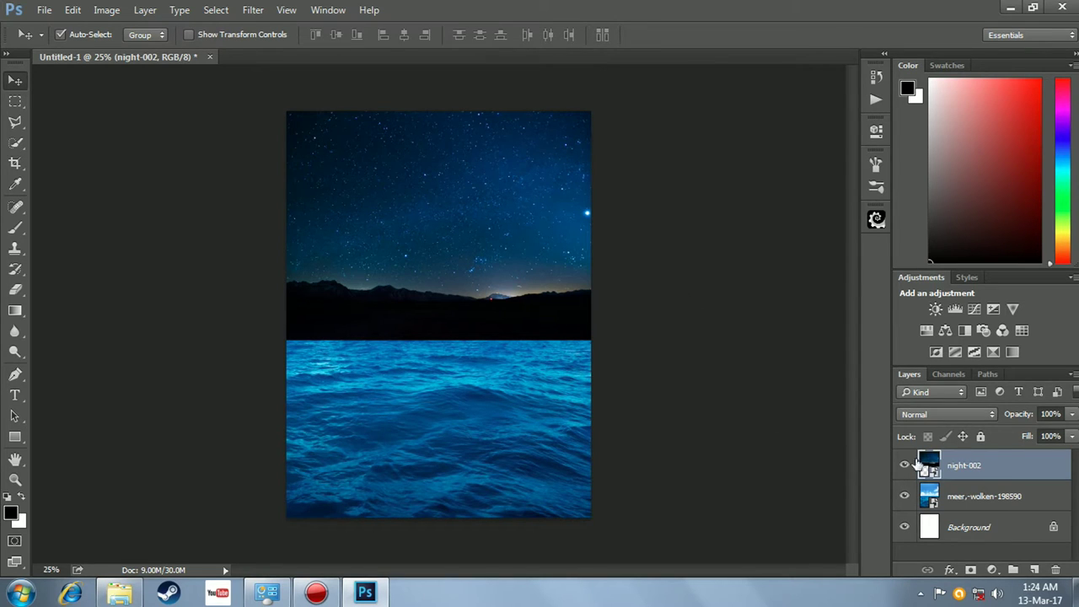
Step: Move meer-wolken above night-002 and mask its sky with a black-to-white gradient
drag(978, 497, 980, 465)
click(977, 506)
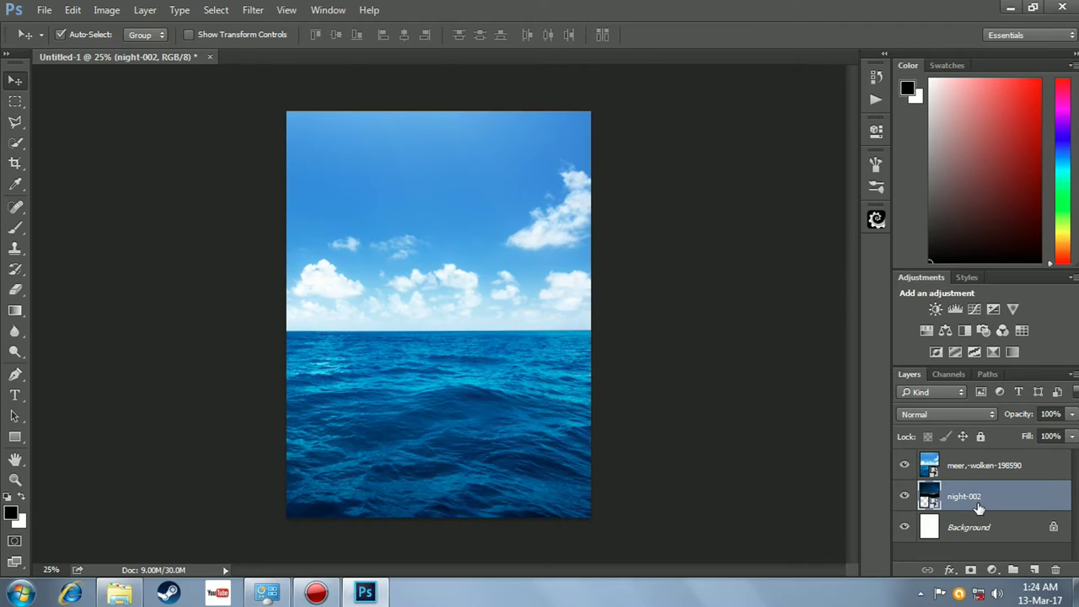
click(968, 466)
click(970, 570)
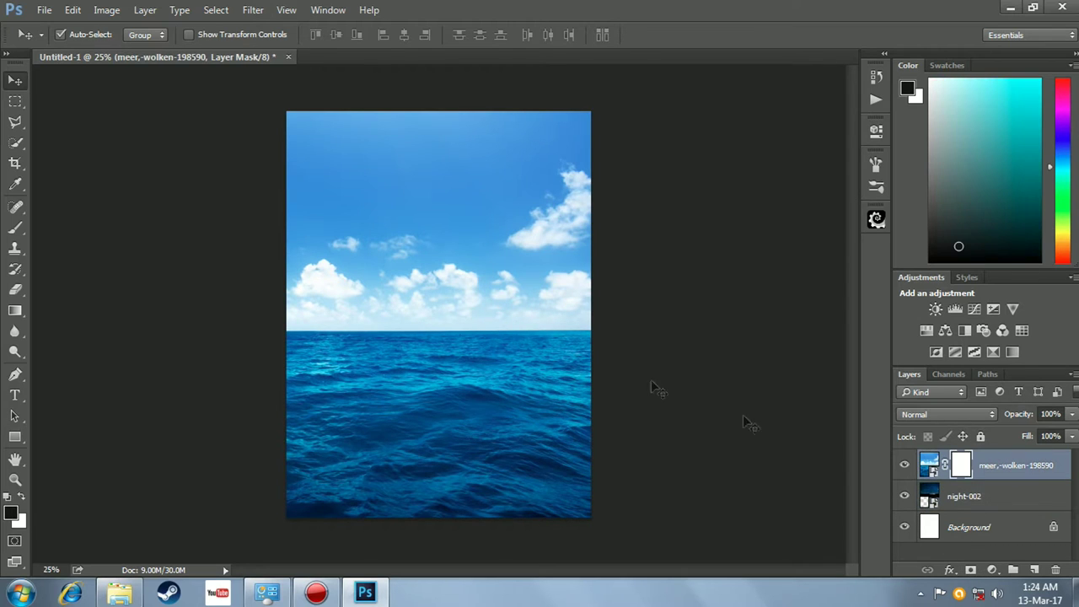
click(14, 310)
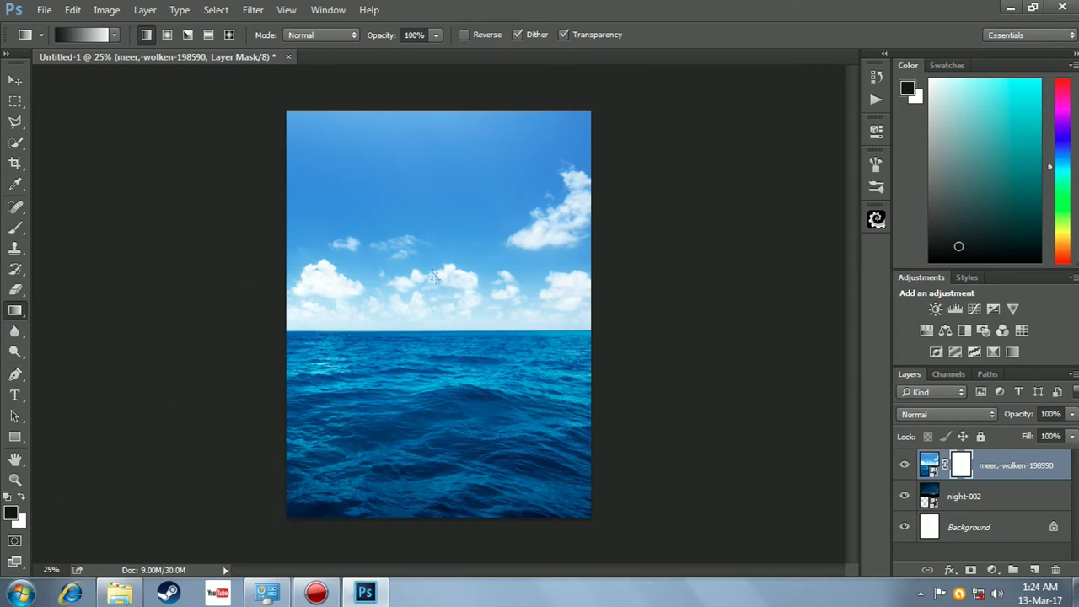
drag(445, 324, 442, 347)
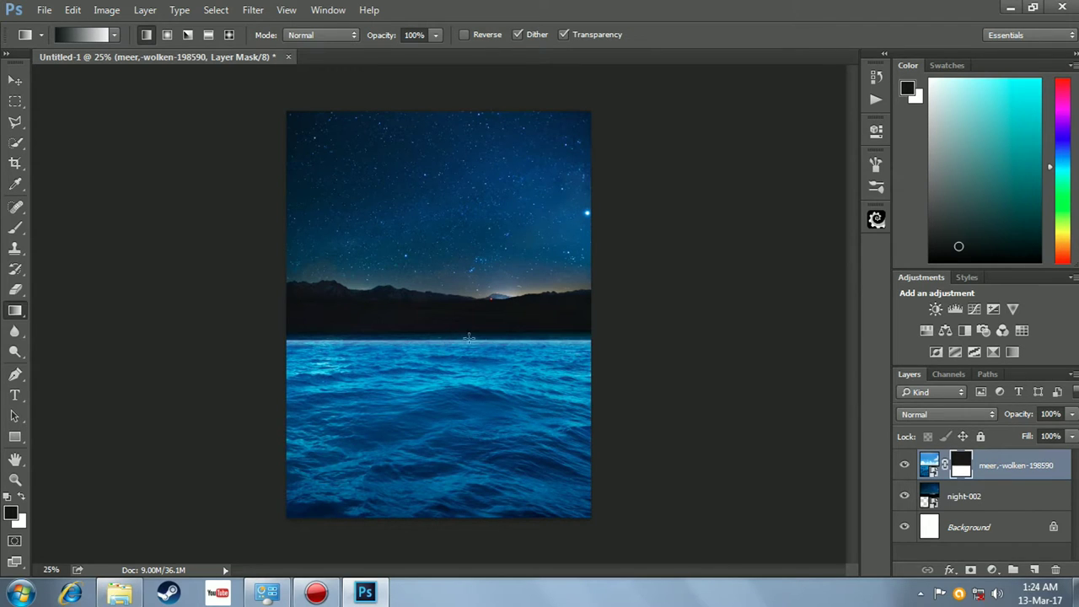
Step: Add a sea-clipped Brightness/Contrast adjustment with brightness -79 and contrast 39
click(936, 308)
click(733, 390)
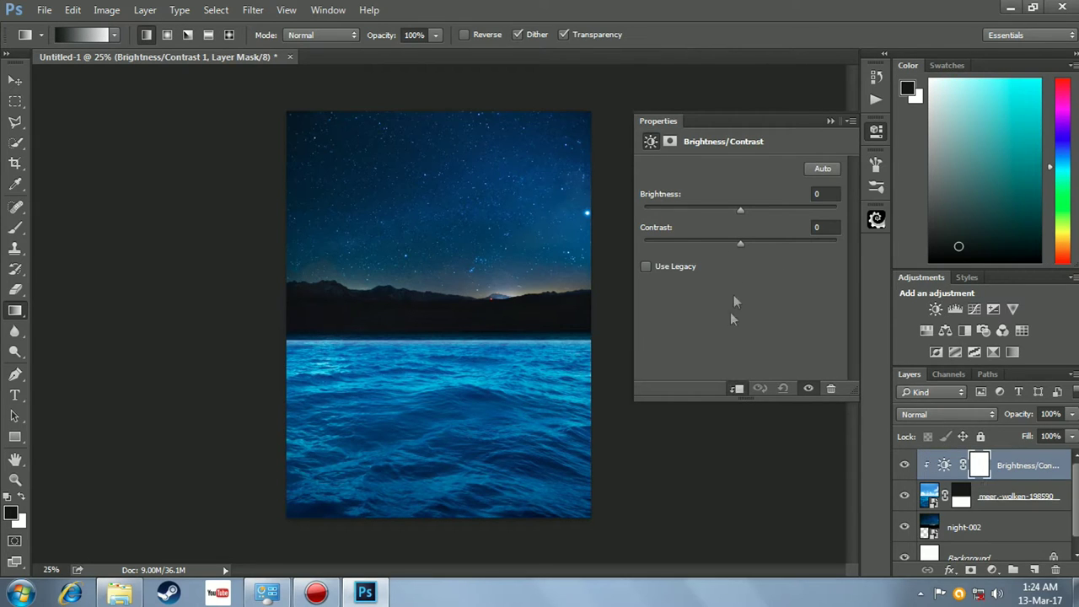
drag(739, 211, 687, 209)
drag(740, 244, 778, 247)
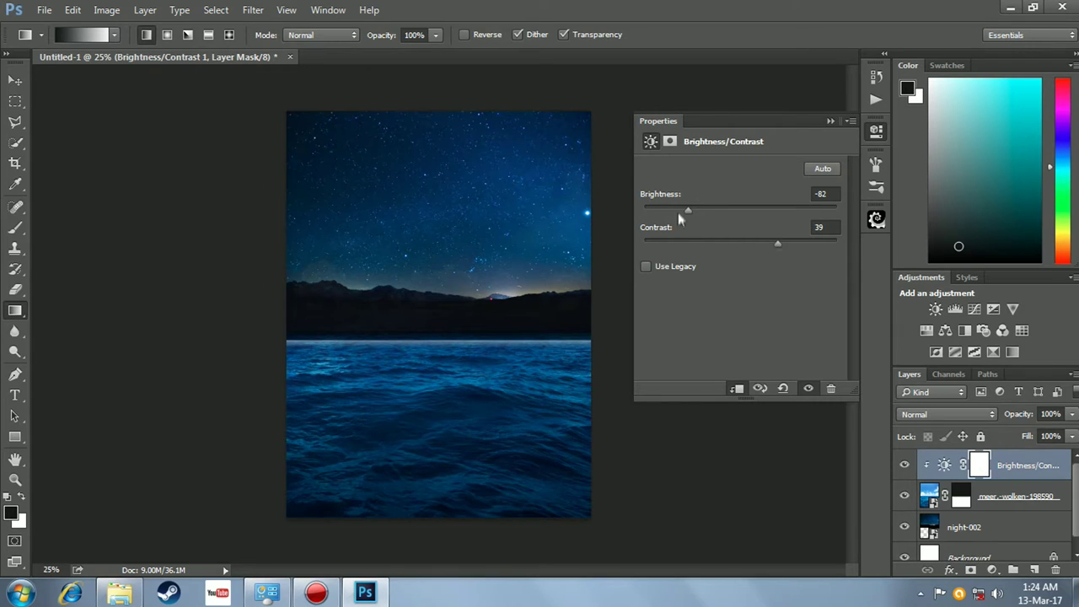
click(876, 130)
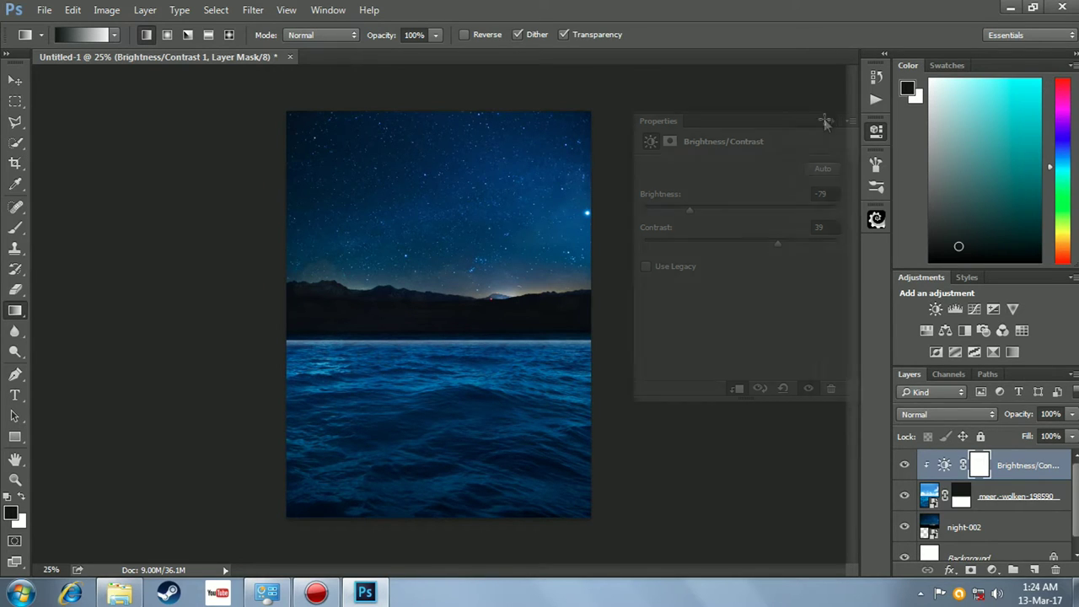
Step: Add a sea-clipped Hue/Saturation adjustment with saturation -33 and lightness -21
click(926, 330)
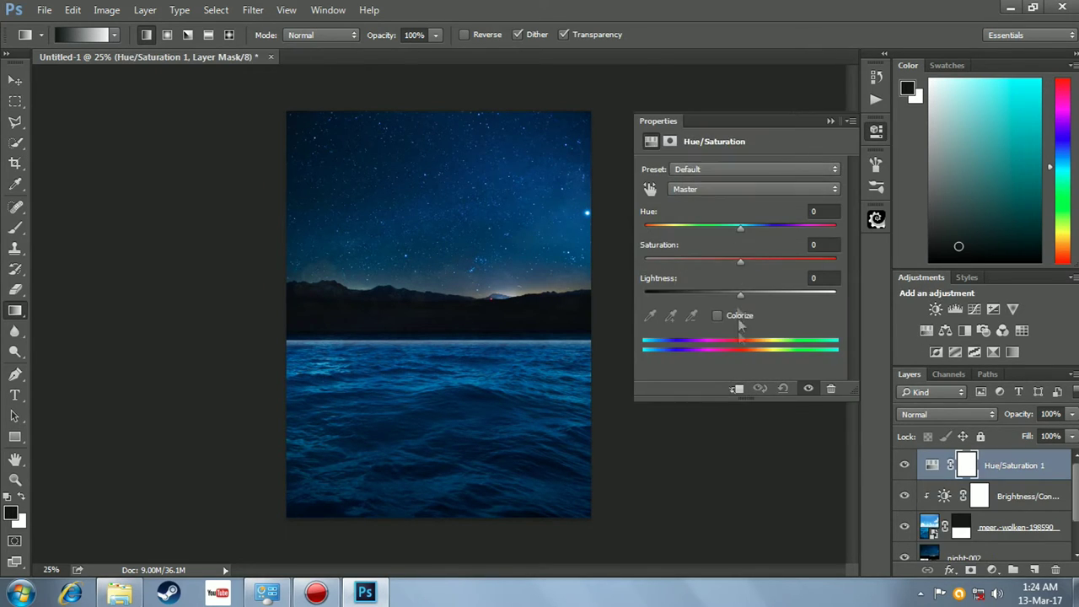
click(737, 390)
mouse_move(741, 260)
mouse_down()
mouse_move(700, 261)
mouse_move(721, 298)
mouse_up()
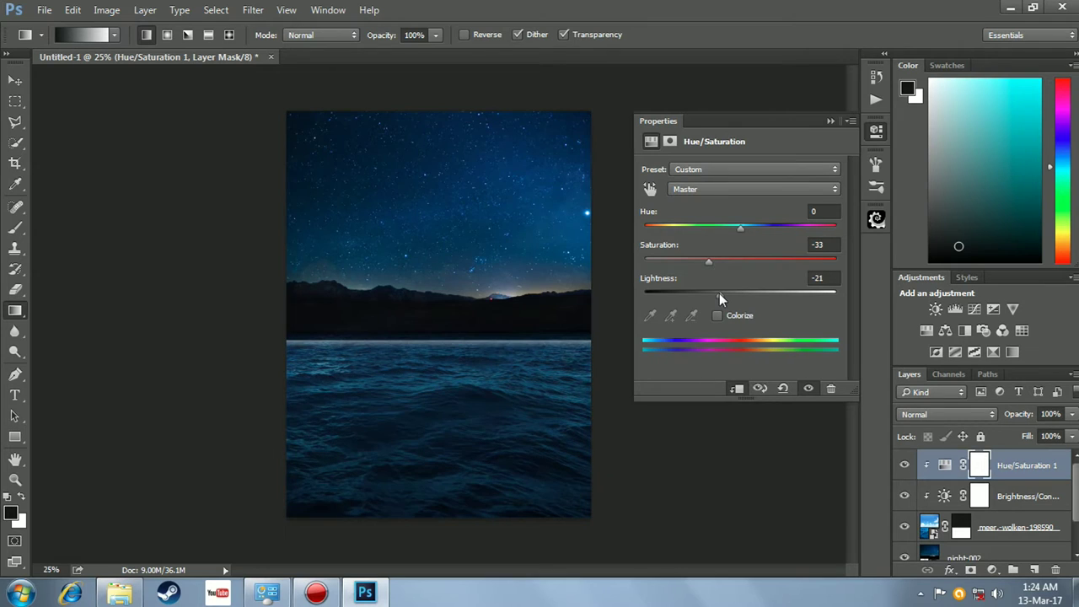
drag(711, 260, 706, 260)
click(830, 122)
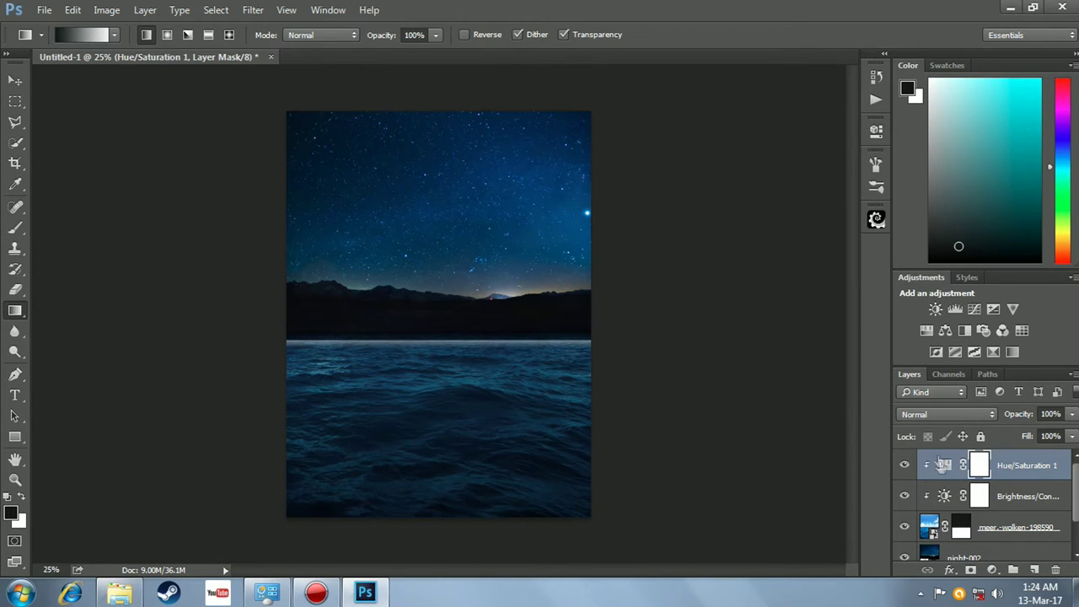
Step: Redraw the gradient on the sea layer's mask across the horizon, undoing the first attempt
click(958, 525)
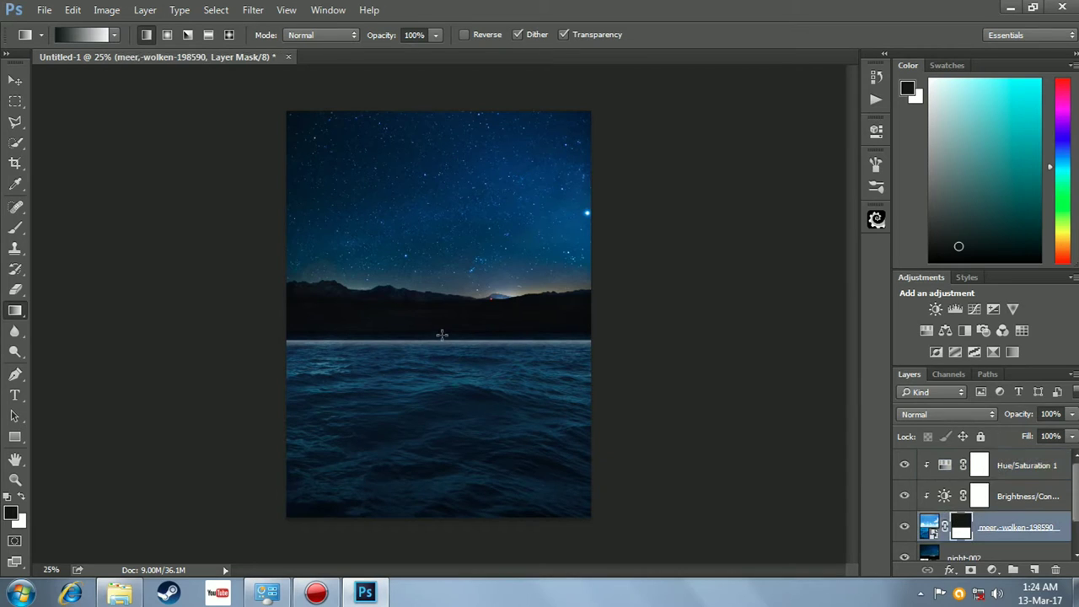
mouse_move(443, 337)
mouse_down()
mouse_move(443, 354)
mouse_move(445, 342)
mouse_move(457, 345)
mouse_up()
key(ctrl+z)
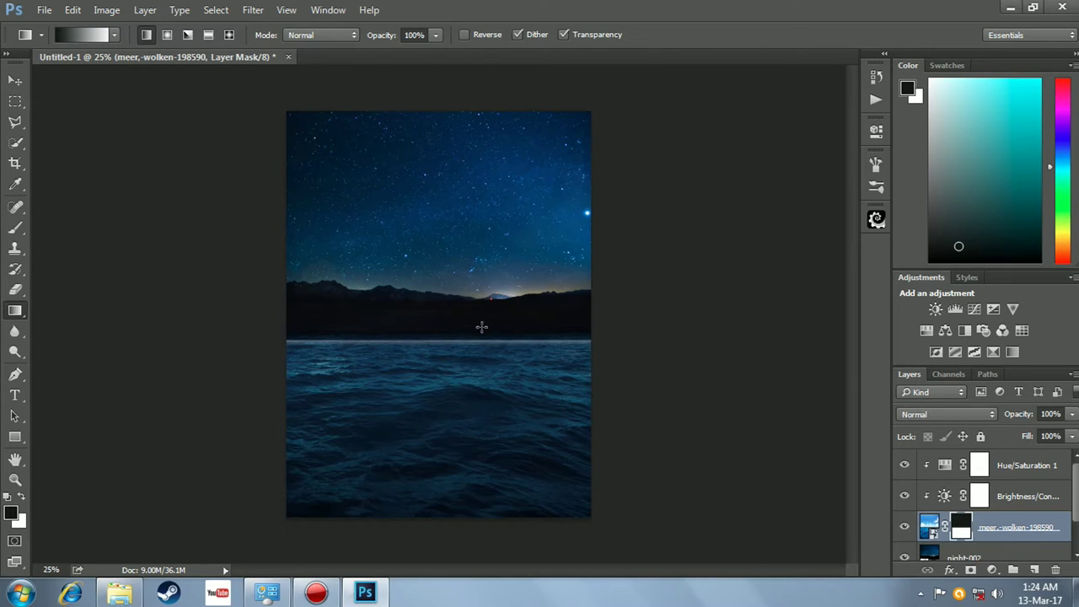
mouse_move(481, 336)
mouse_down()
mouse_move(481, 327)
mouse_move(474, 346)
mouse_move(475, 334)
mouse_up()
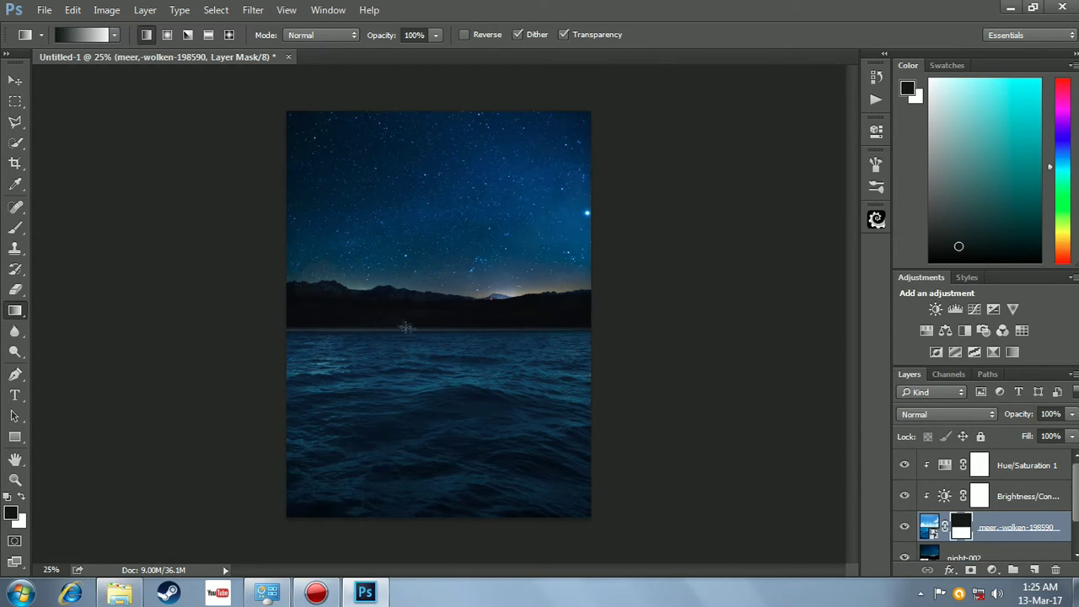
Step: Apply another mask gradient so the sea meets the dark mountains without a seam
scroll(406, 327, up, 1)
scroll(403, 322, up, 1)
scroll(428, 342, up, 1)
drag(483, 317, 483, 346)
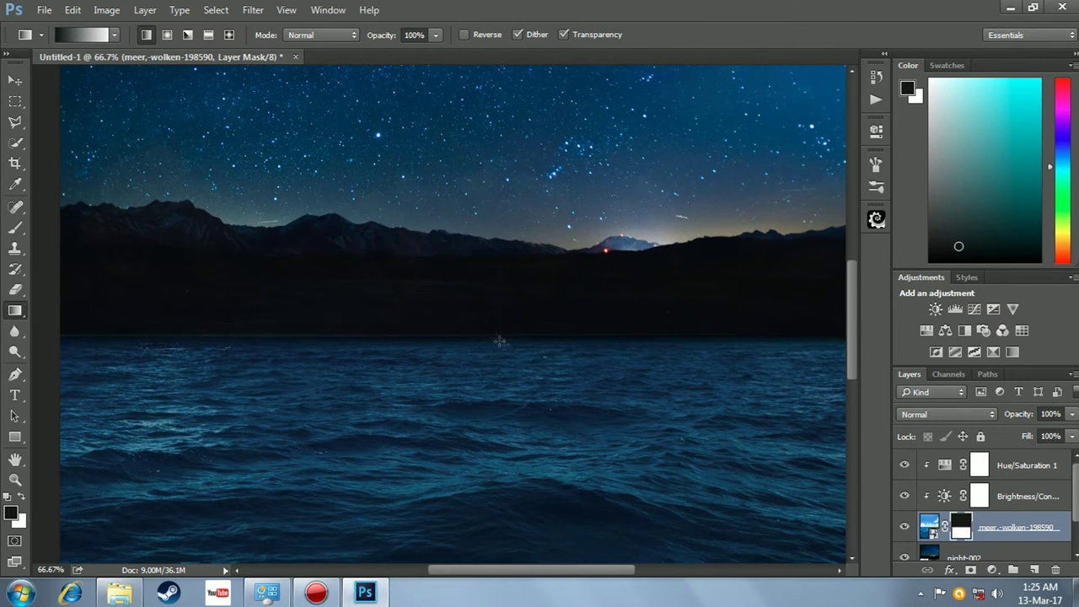
scroll(500, 340, down, 1)
scroll(528, 357, down, 2)
scroll(546, 346, up, 1)
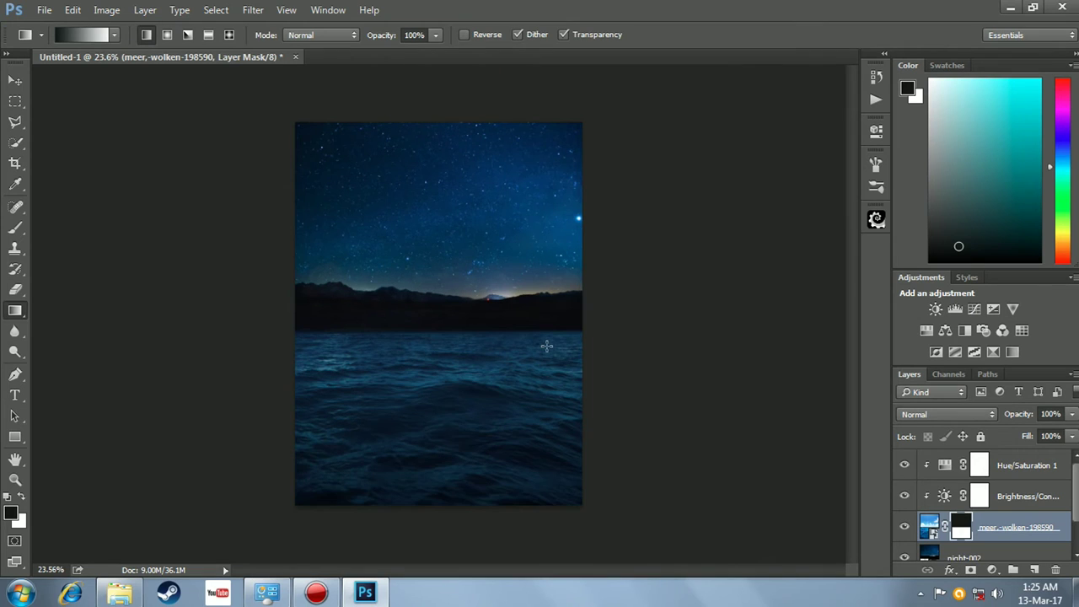
key(v)
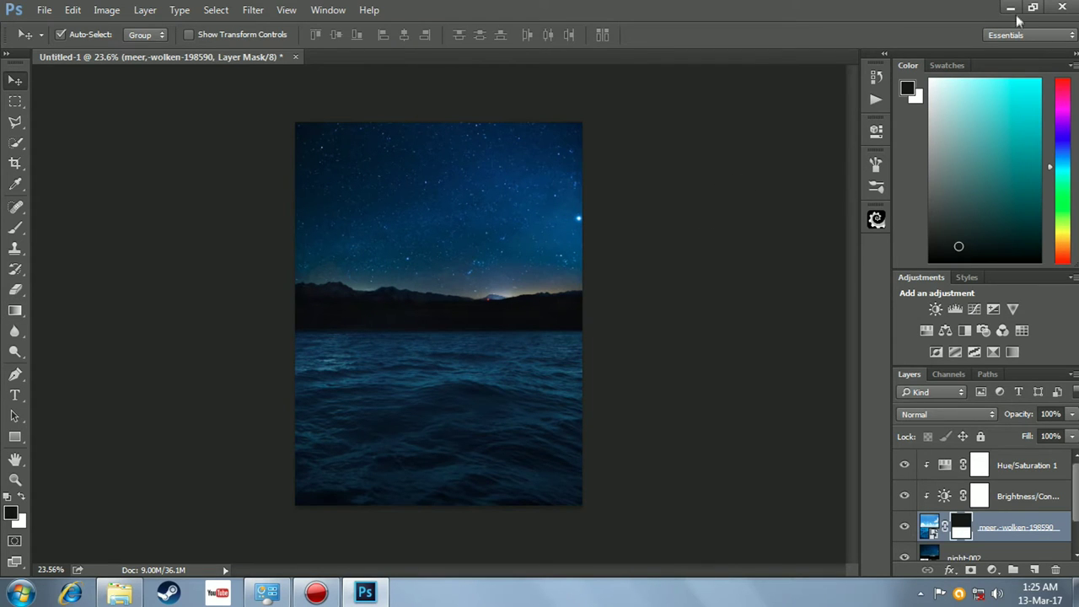
Step: Place the pirate ship PNG into the poster and move its layer to the top
click(1010, 8)
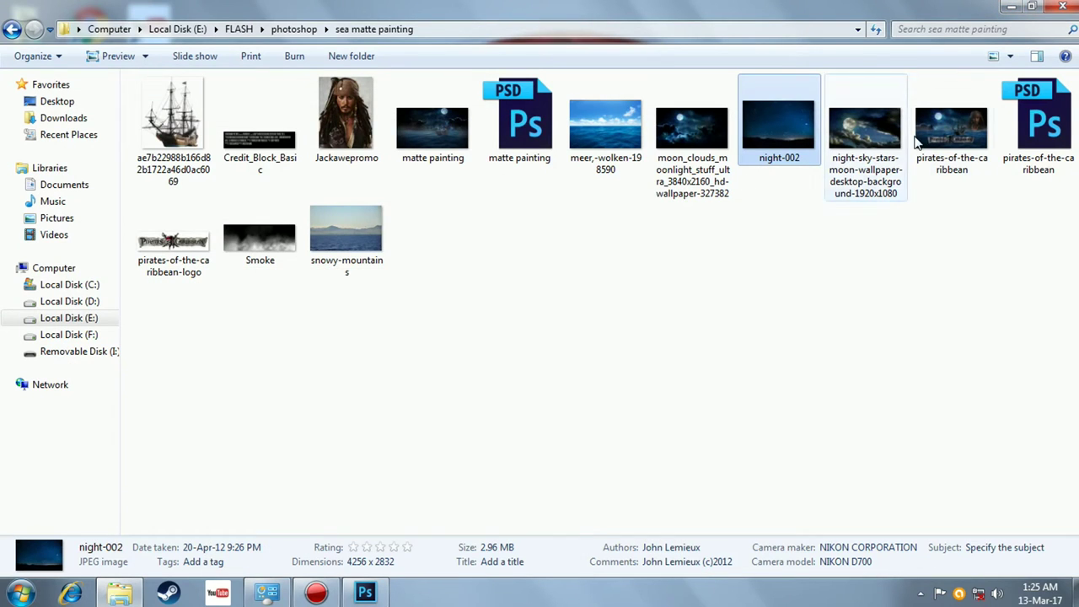
drag(212, 143, 415, 454)
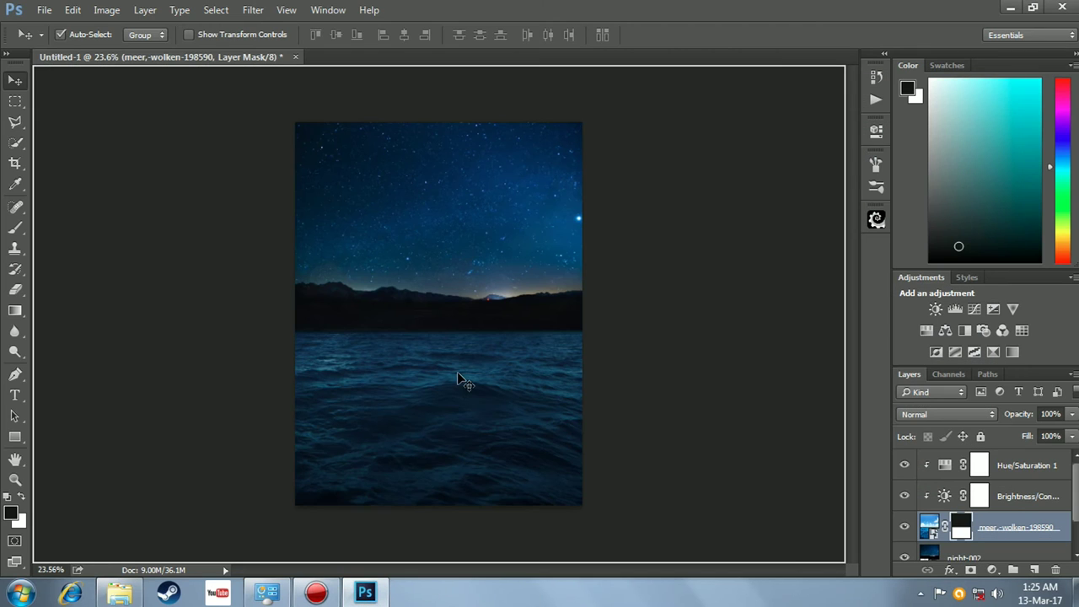
drag(458, 379, 468, 381)
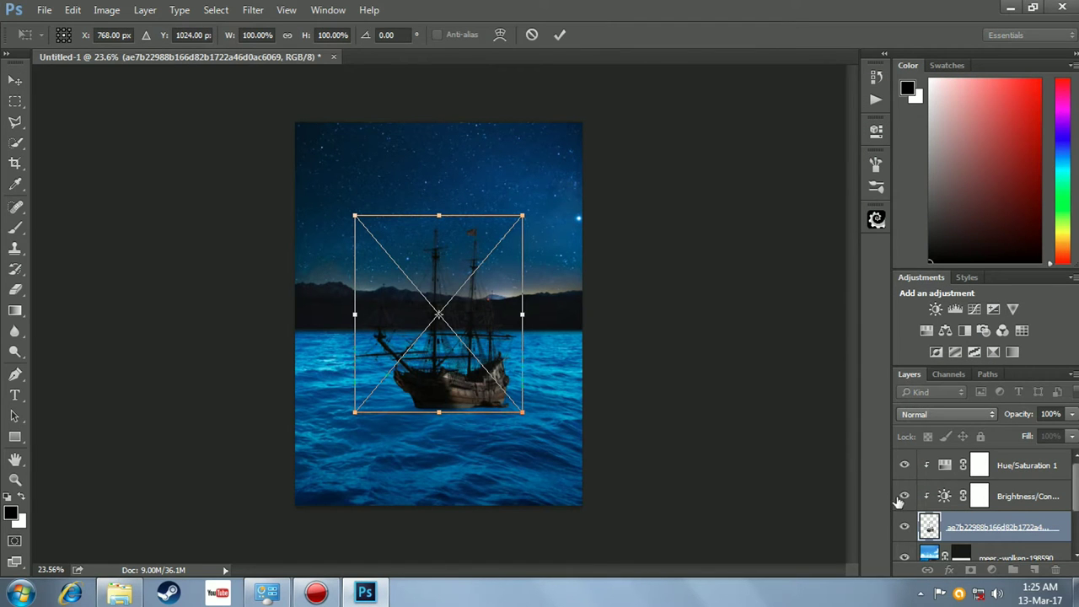
key(Return)
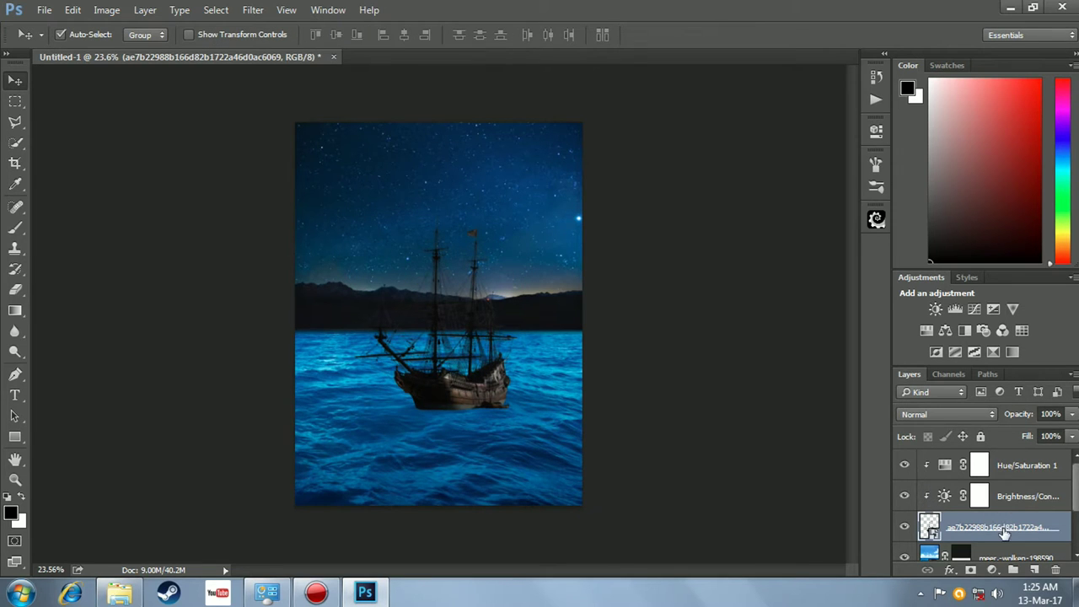
drag(1003, 529, 1003, 459)
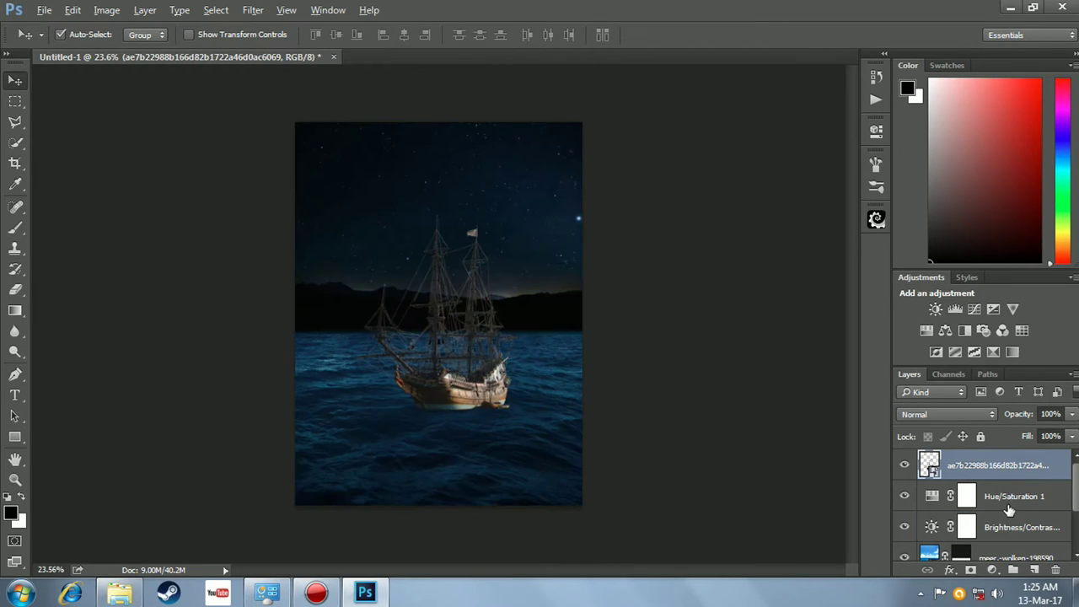
Step: Clip the Hue/Saturation 1 and Brightness/Contrast adjustments to the sea layer
click(1009, 502)
right_click(1011, 499)
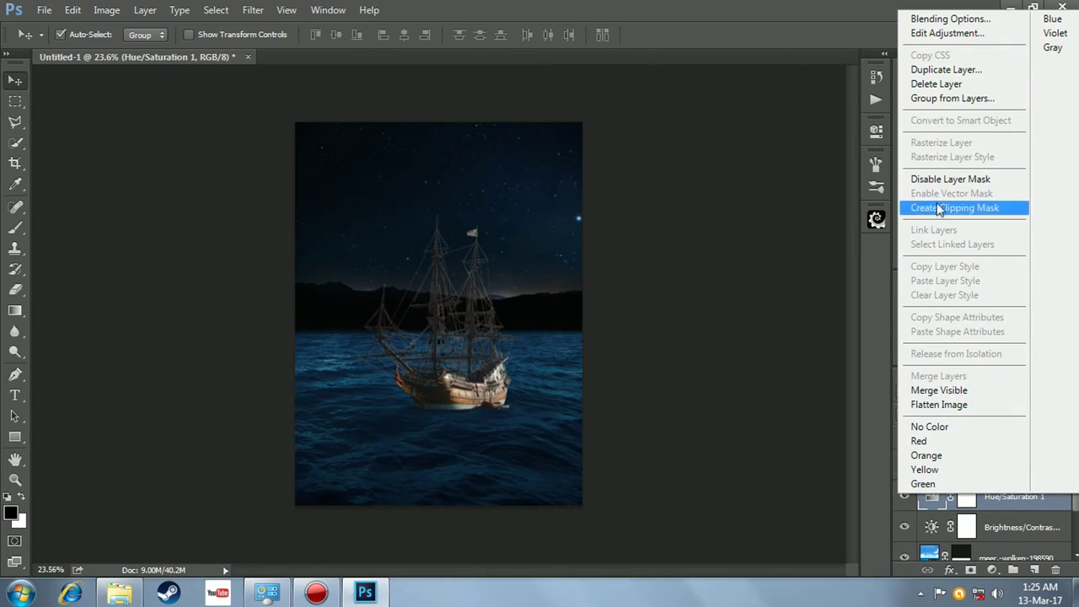
click(938, 210)
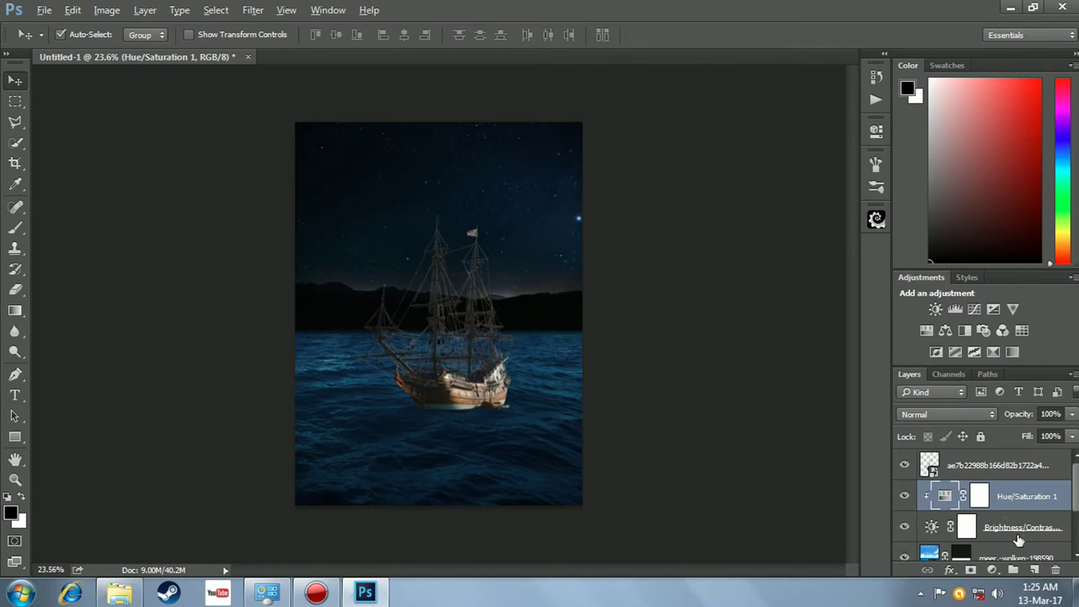
alt+click(1018, 541)
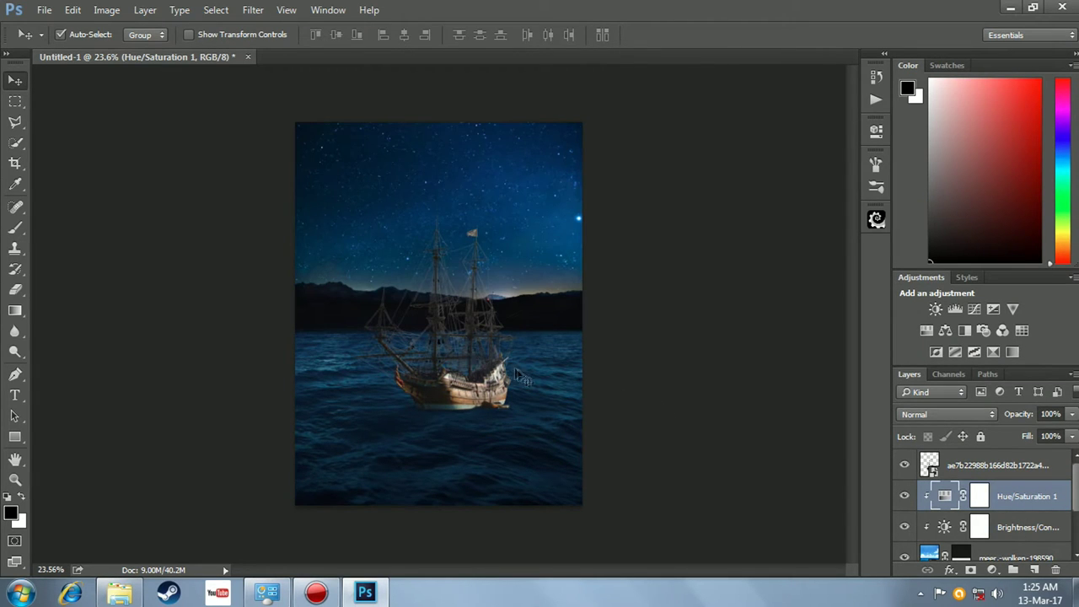
click(969, 464)
Step: Move the ship, rotate it about -1.16°, settle its hull in the waves, and add a mask
drag(463, 381, 455, 358)
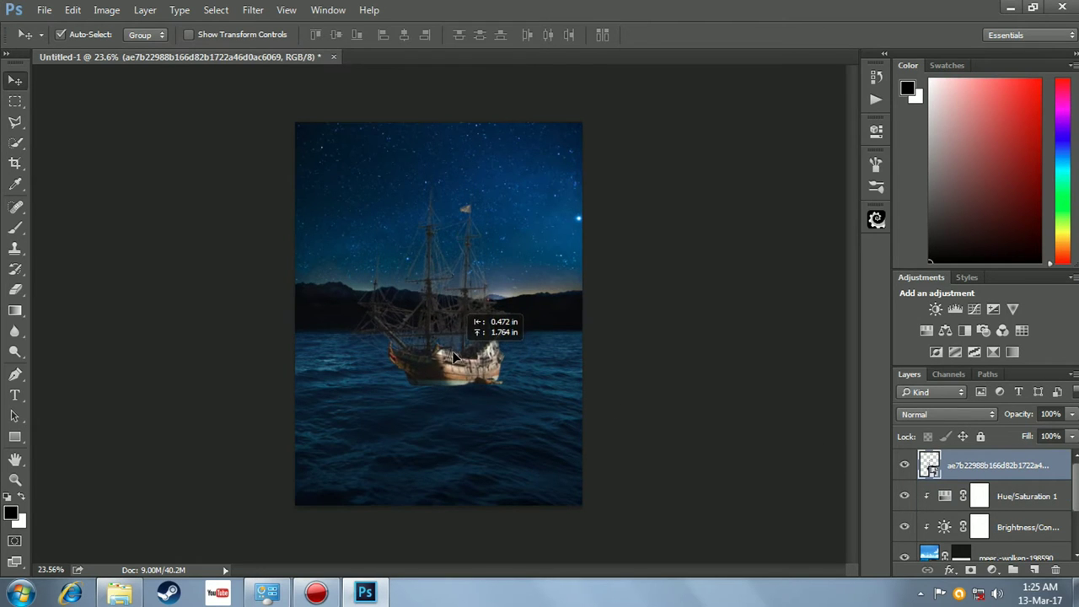
scroll(455, 358, up, 3)
key(ctrl+t)
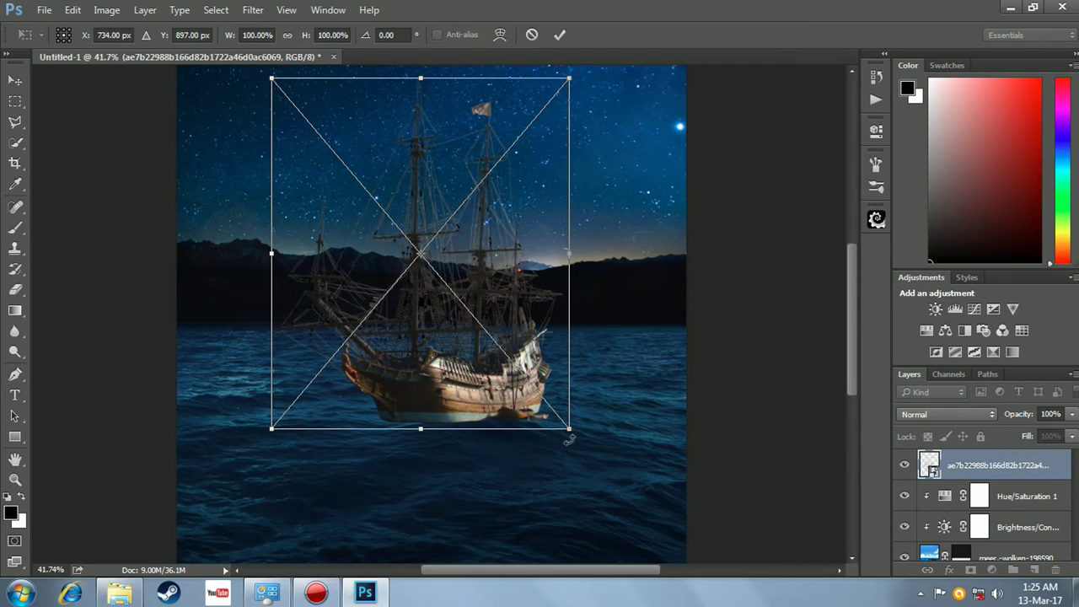
drag(570, 437, 563, 430)
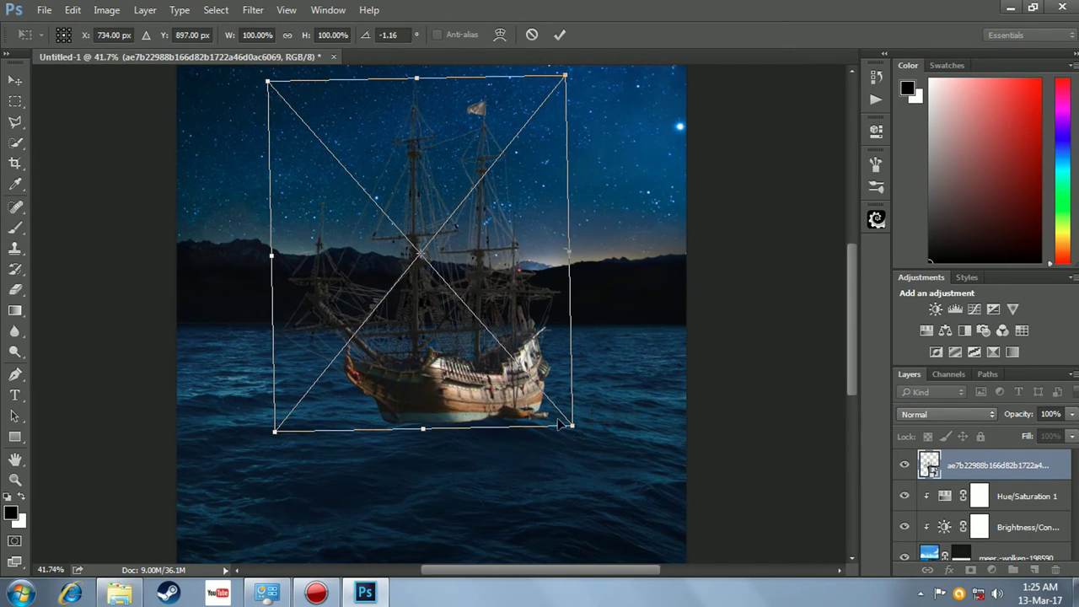
key(Return)
drag(478, 387, 468, 392)
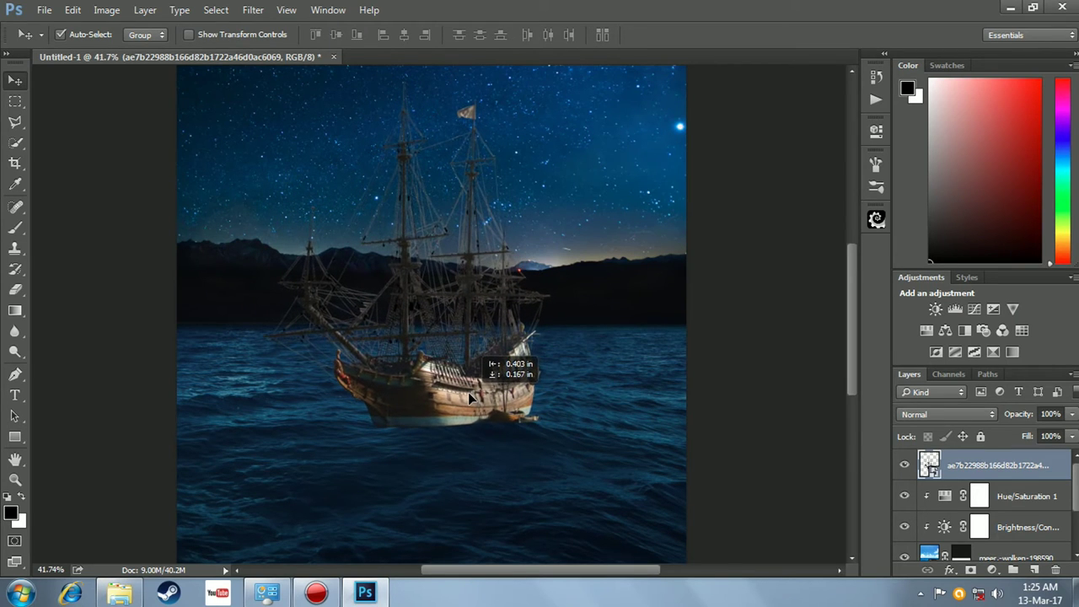
click(970, 570)
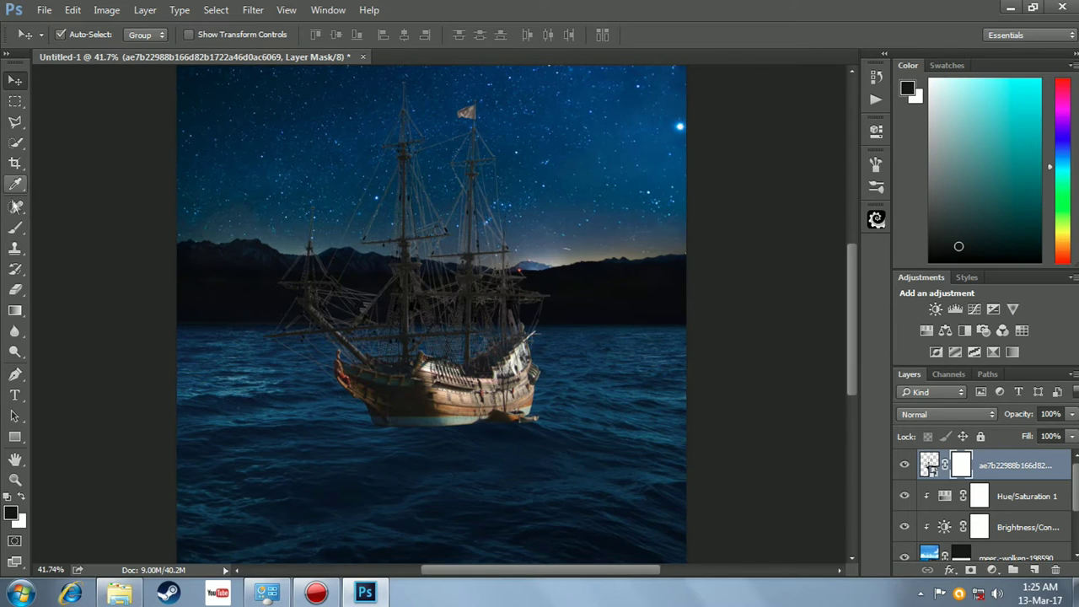
Step: Paint black with a size-100, 100% opacity/flow brush on the ship mask along the waterline
click(15, 228)
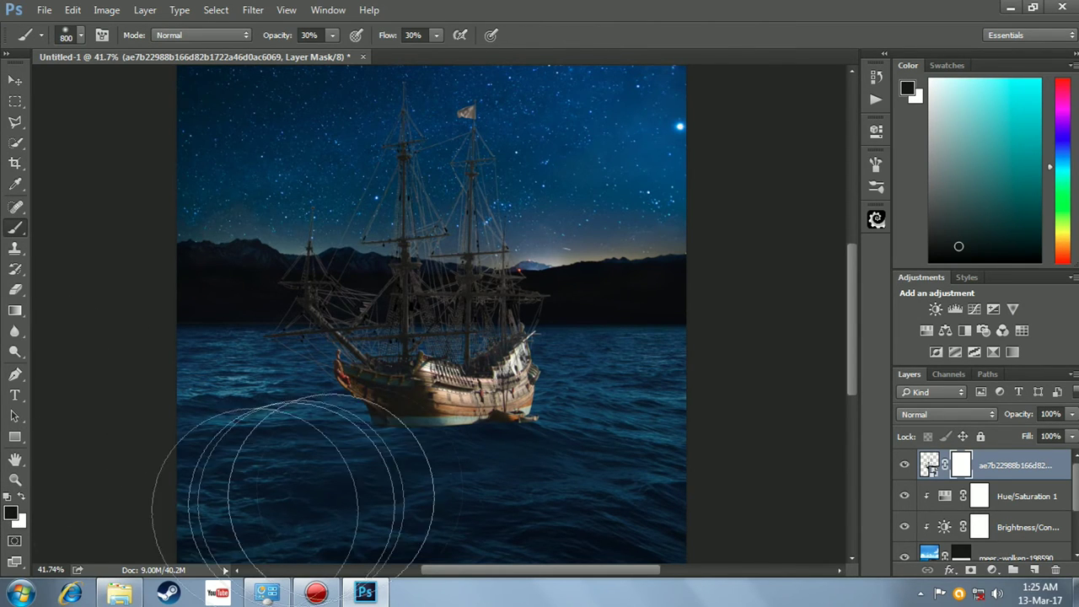
scroll(397, 498, up, 2)
key([)
key(bracketleft)
key(bracketleft)
key(bracketleft)
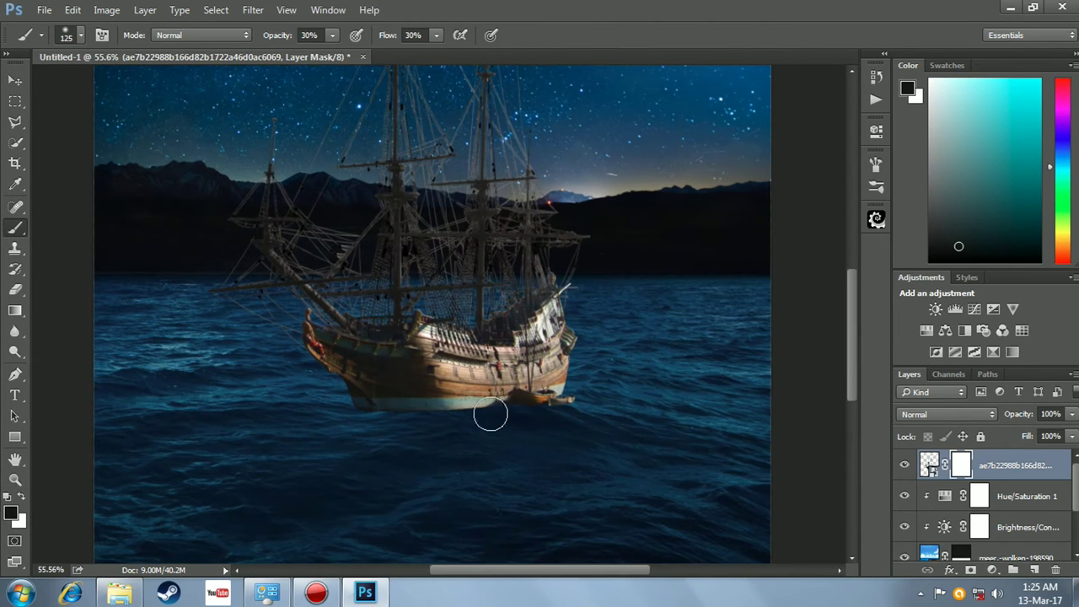
drag(477, 421, 482, 405)
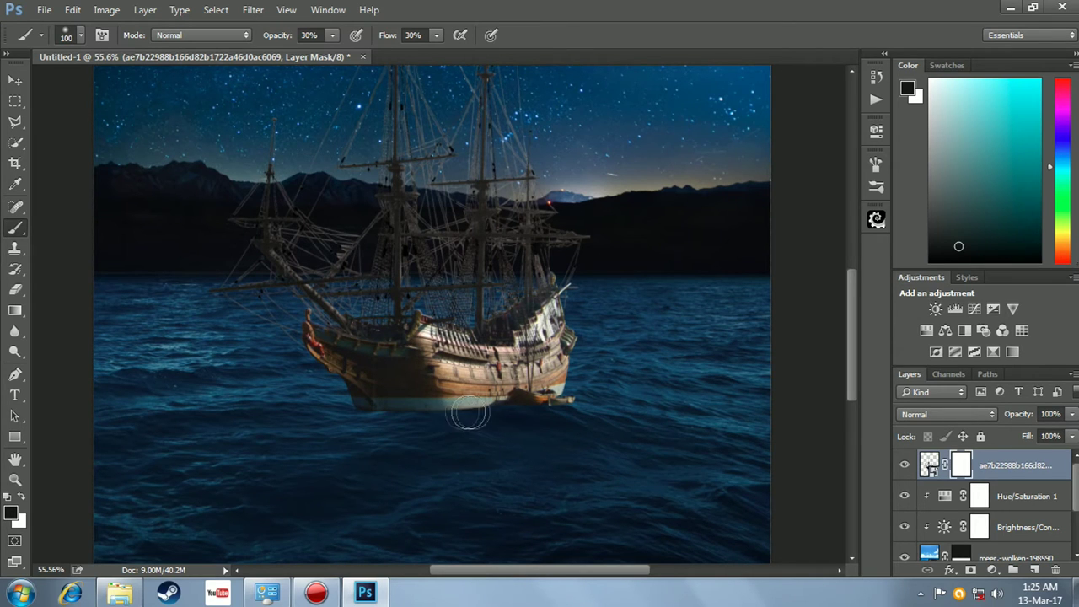
mouse_move(270, 38)
mouse_down()
mouse_move(432, 49)
mouse_move(430, 40)
mouse_up()
scroll(497, 405, up, 1)
mouse_move(444, 427)
mouse_down()
mouse_move(438, 413)
mouse_move(349, 433)
mouse_move(385, 440)
mouse_move(524, 419)
mouse_move(460, 410)
mouse_move(573, 410)
mouse_up()
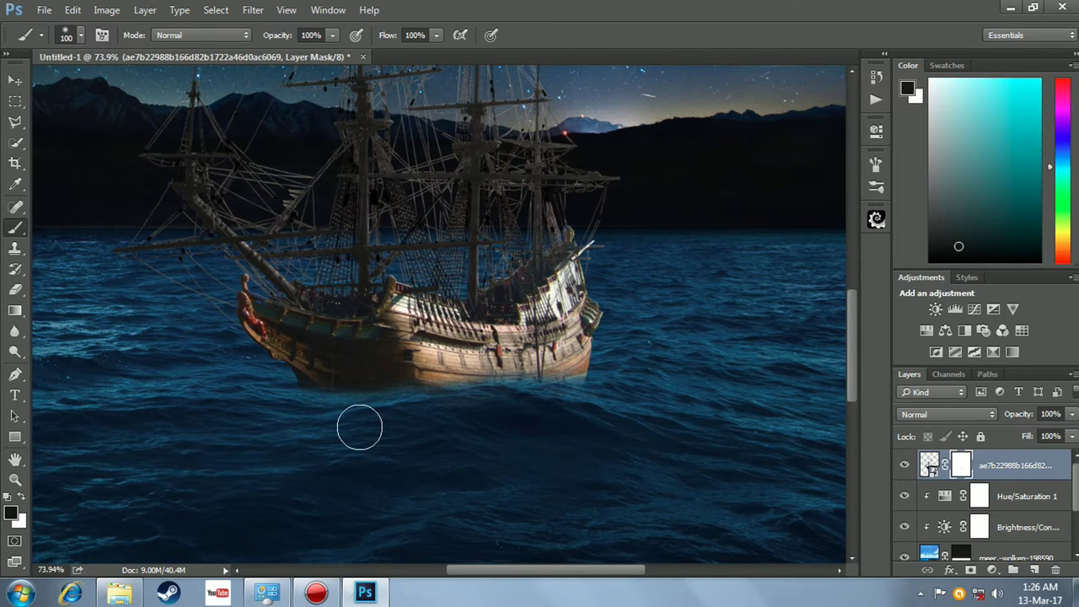
drag(420, 419, 470, 413)
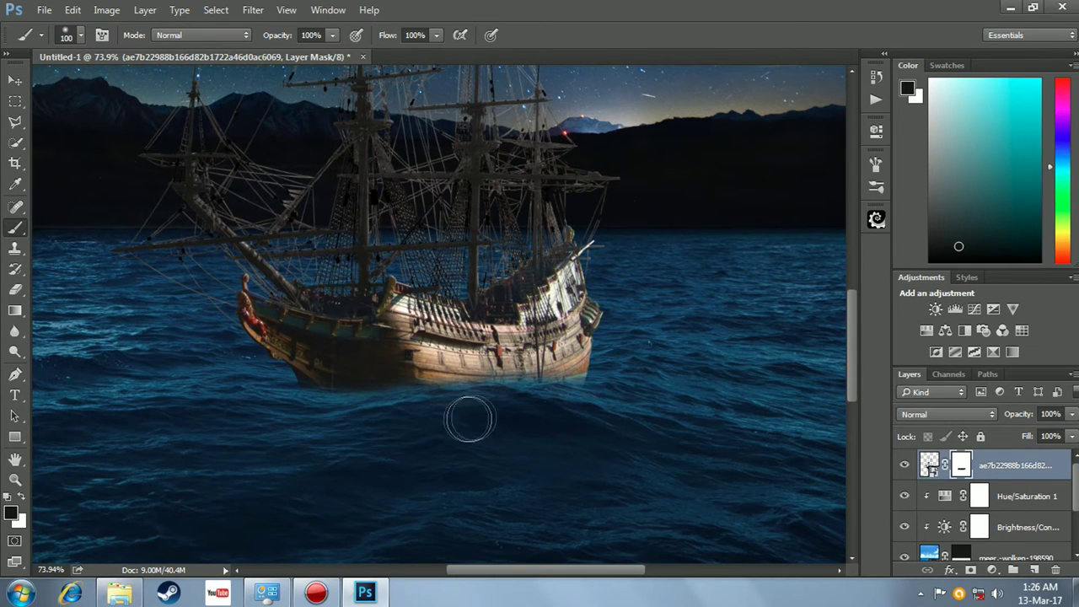
scroll(471, 413, down, 2)
scroll(553, 422, down, 2)
scroll(596, 410, down, 2)
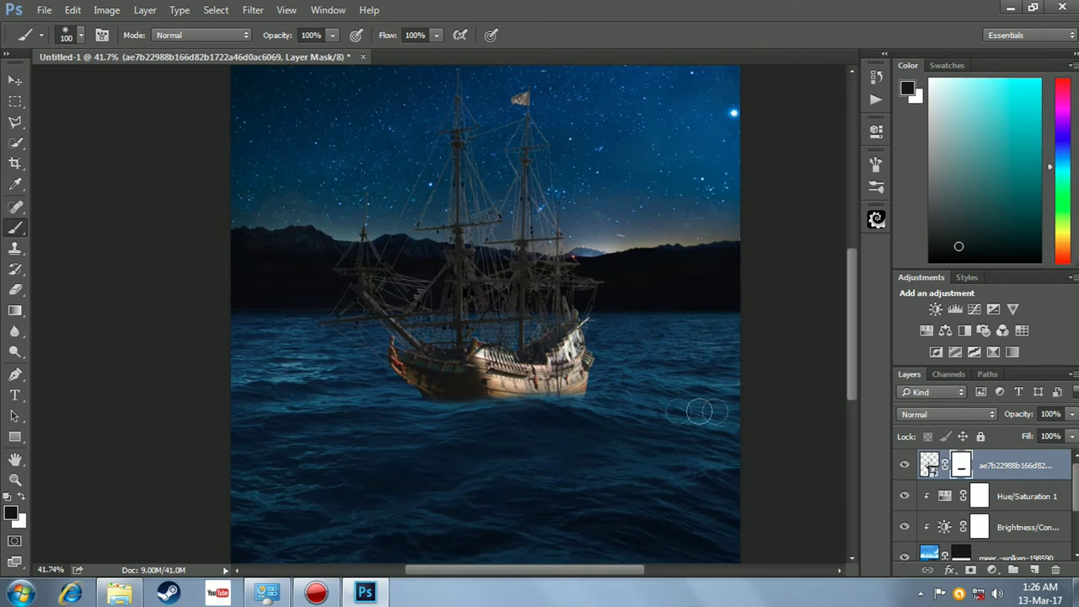
Step: Add a Brightness/Contrast adjustment clipped to the ship with lowered brightness
click(936, 309)
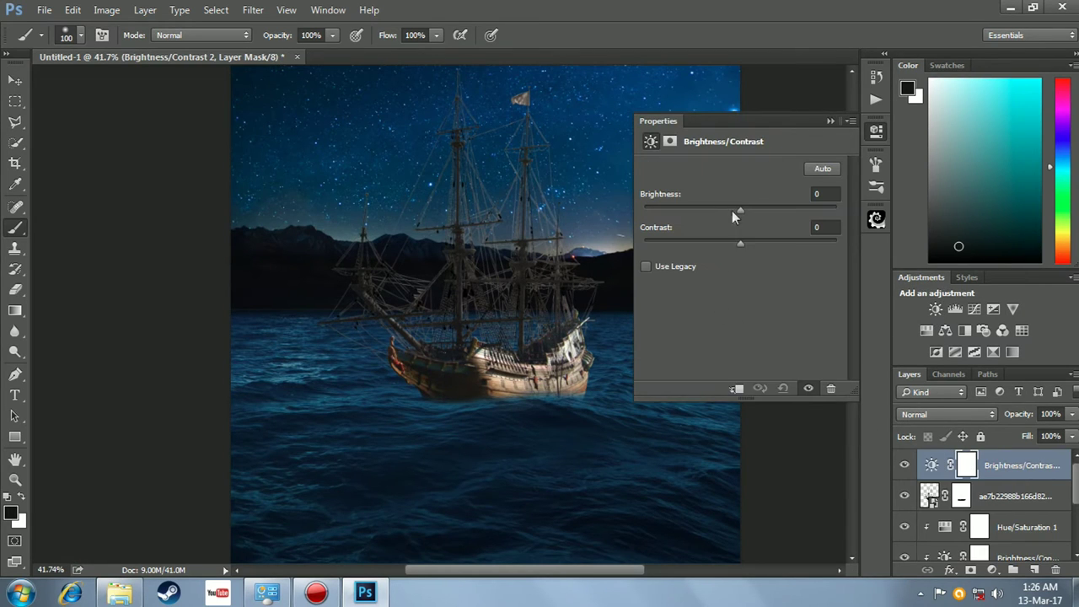
click(736, 388)
drag(741, 209, 707, 209)
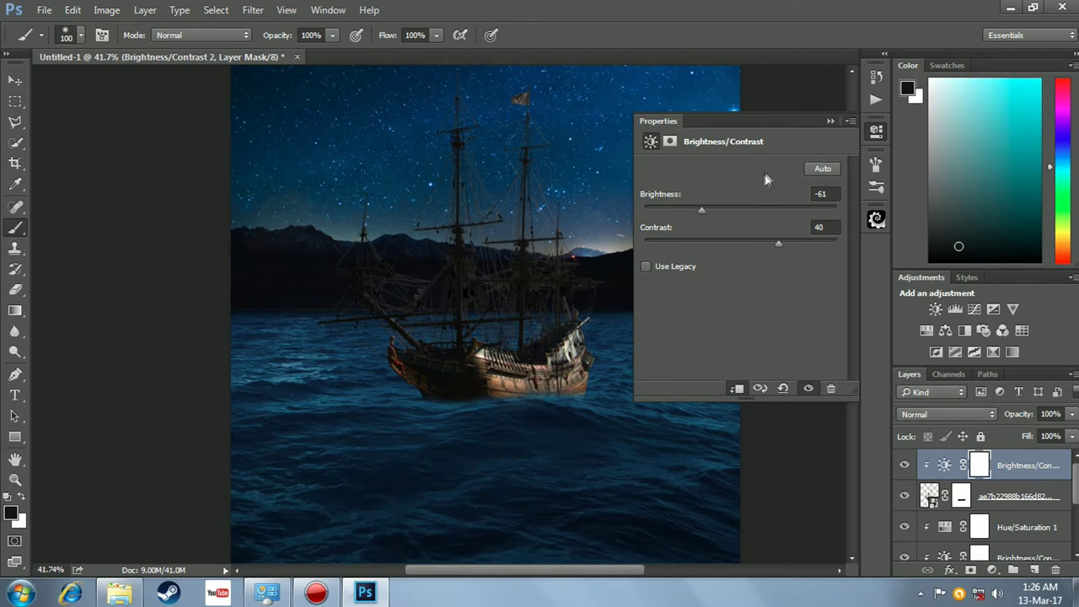
click(831, 120)
Step: Add a ship-clipped Hue/Saturation adjustment: hue -180, saturation -30, lightness -12
click(926, 332)
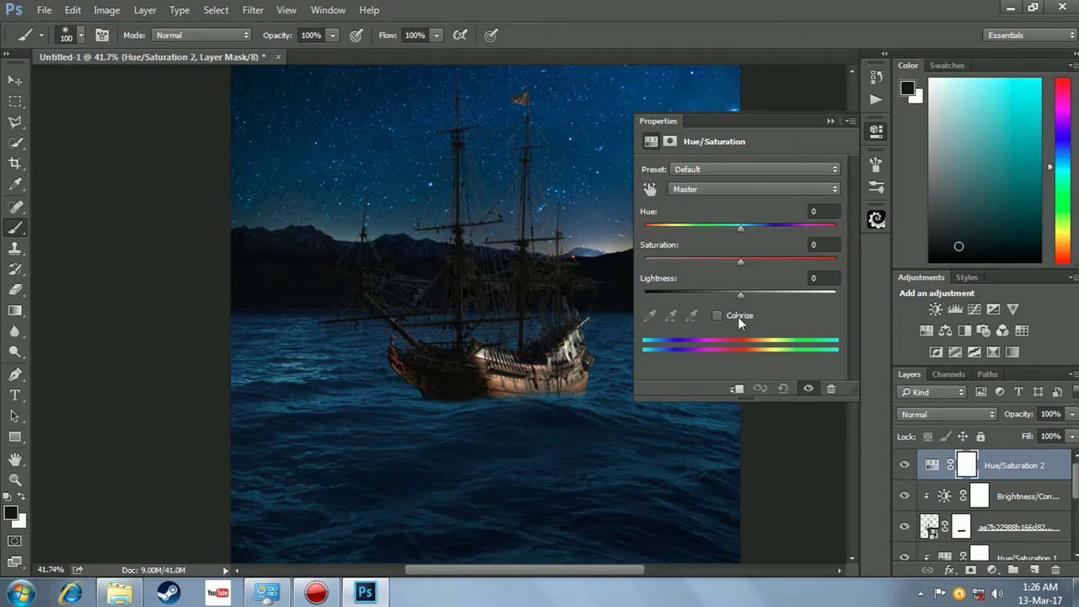
click(735, 389)
drag(741, 229, 645, 229)
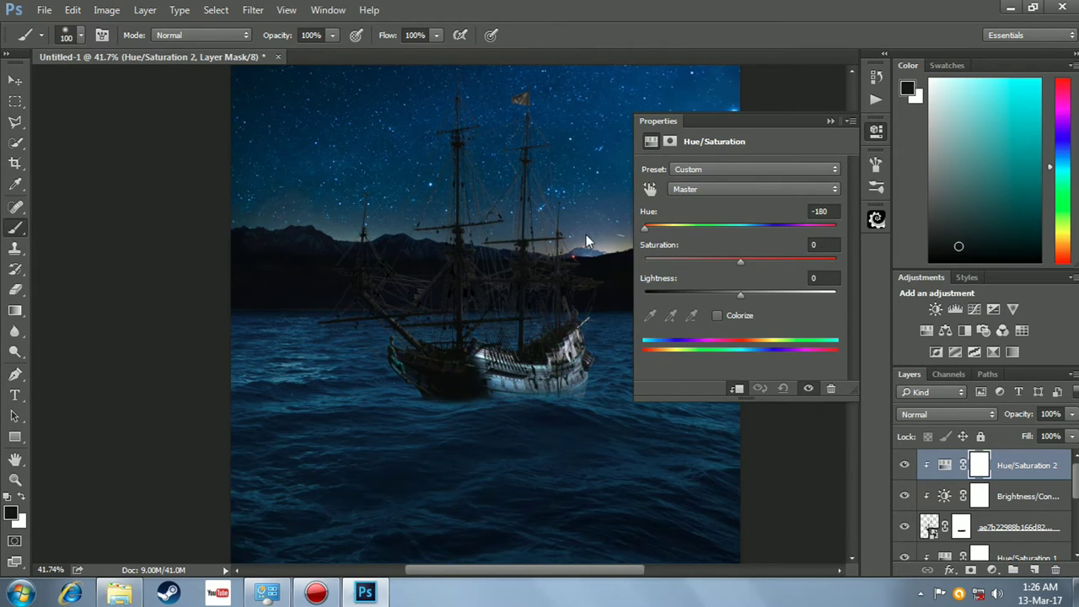
drag(740, 261, 710, 261)
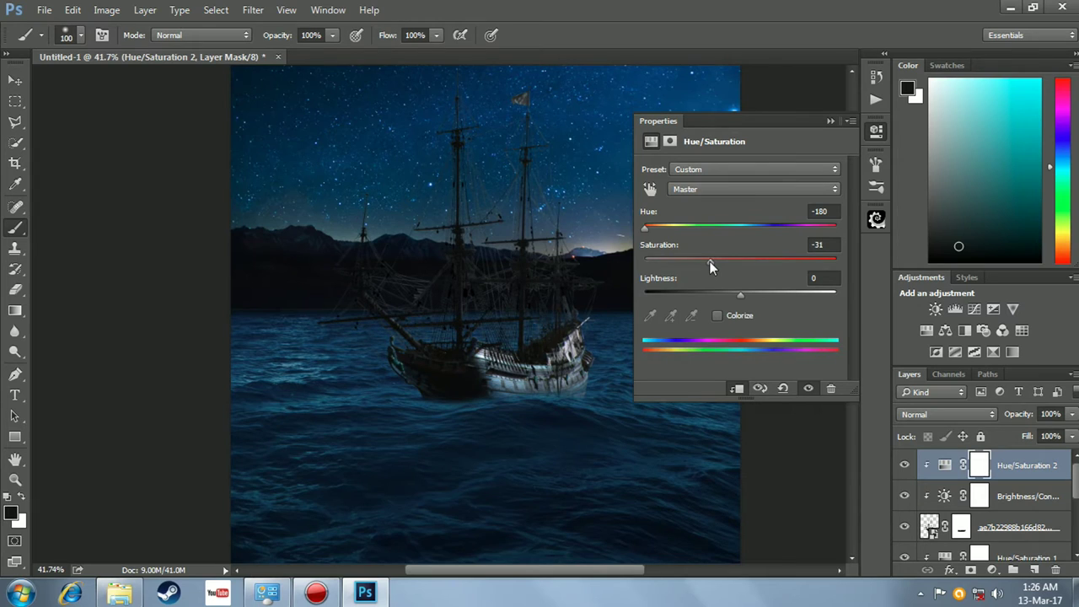
drag(738, 291, 722, 294)
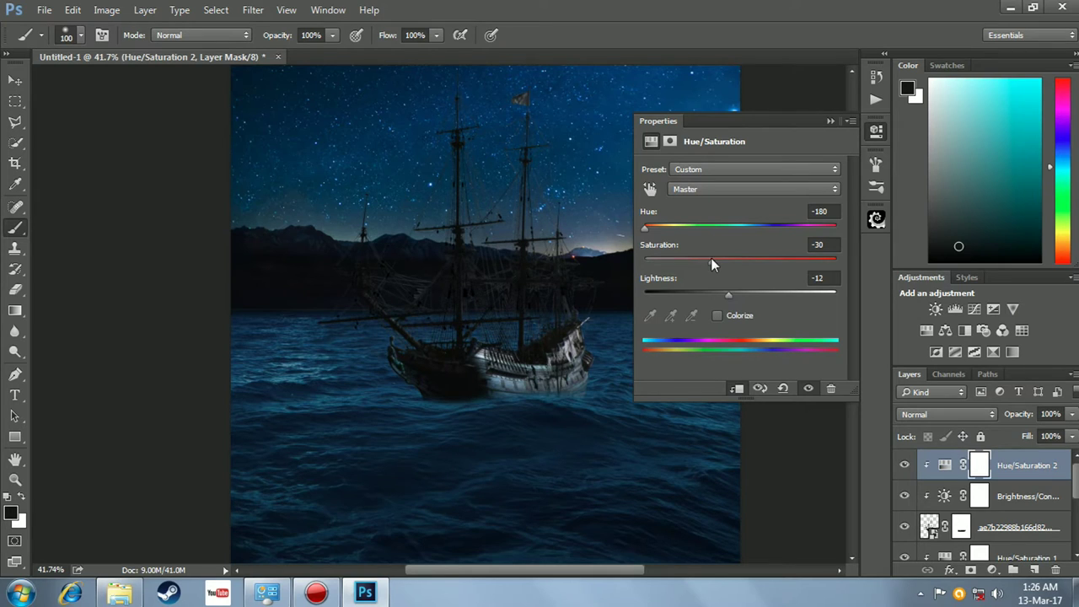
click(830, 121)
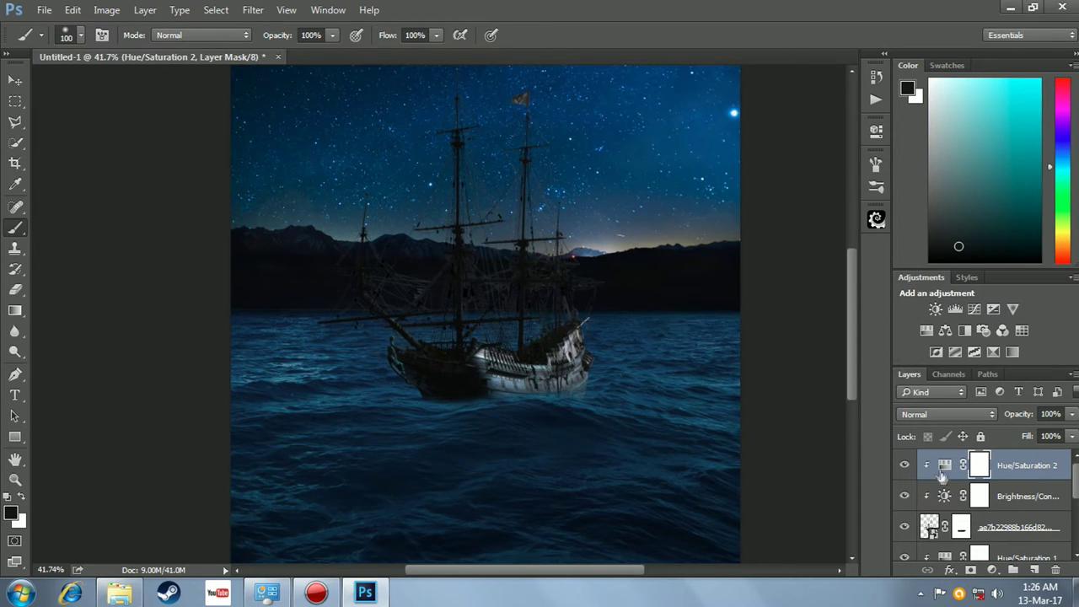
Step: Change the ship's Brightness/Contrast to brightness -105 and contrast 51
double_click(944, 496)
drag(703, 211, 673, 211)
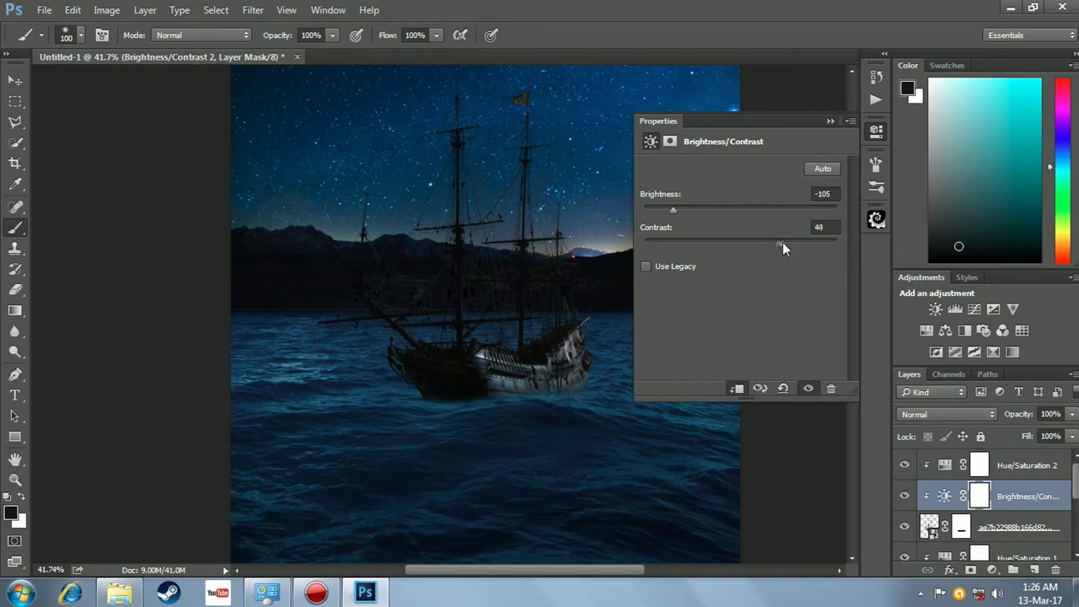
drag(787, 244, 790, 244)
click(830, 121)
scroll(716, 212, down, 2)
scroll(650, 241, down, 1)
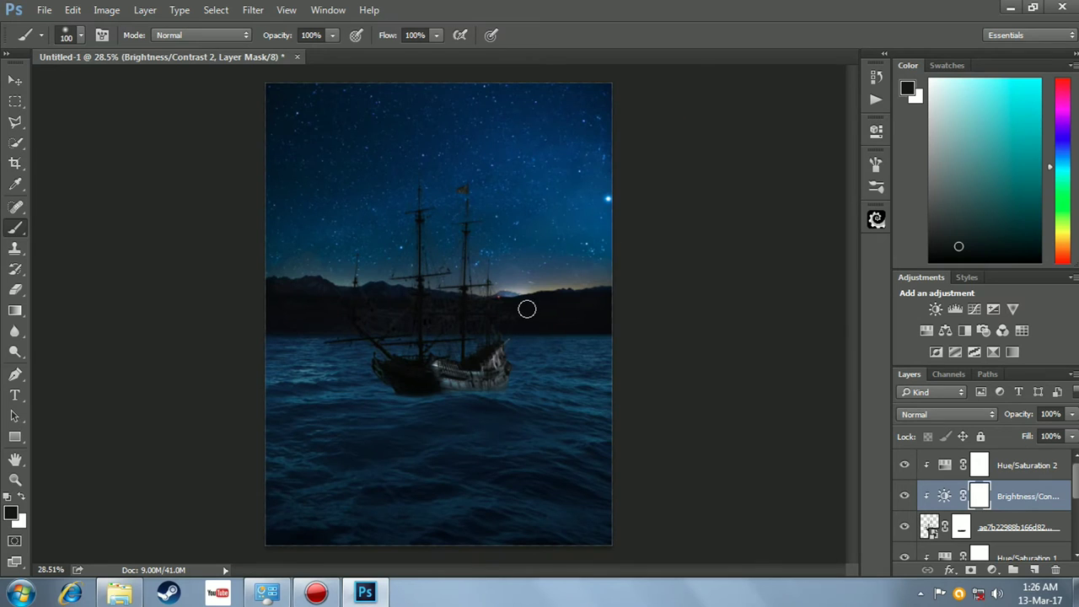
key(v)
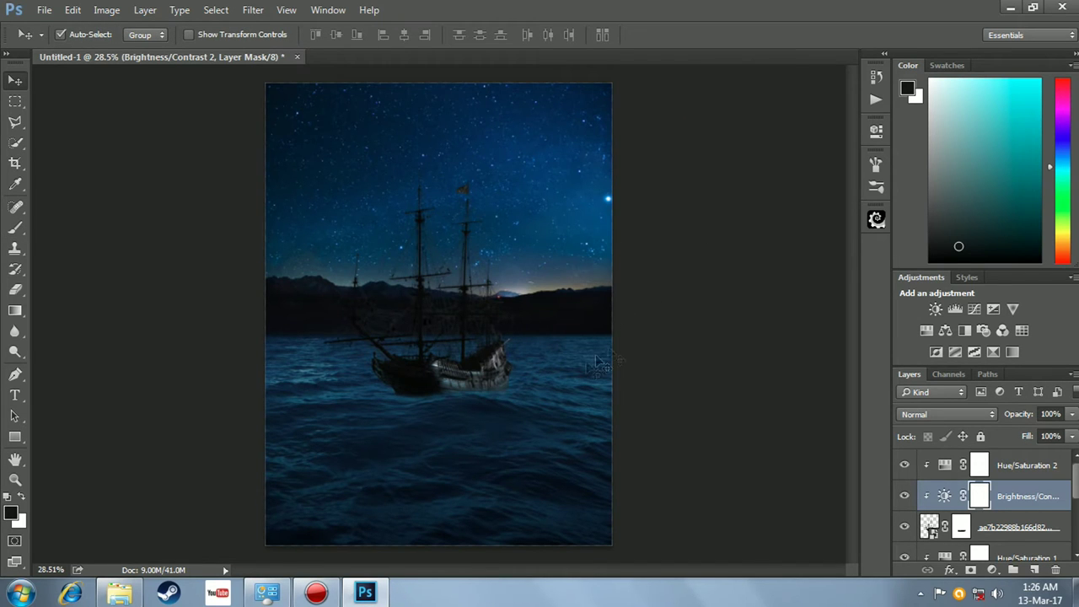
Step: Place the pirates-of-the-caribbean-logo image on the poster, scaled to about 151% over the sea below the ship
click(1010, 9)
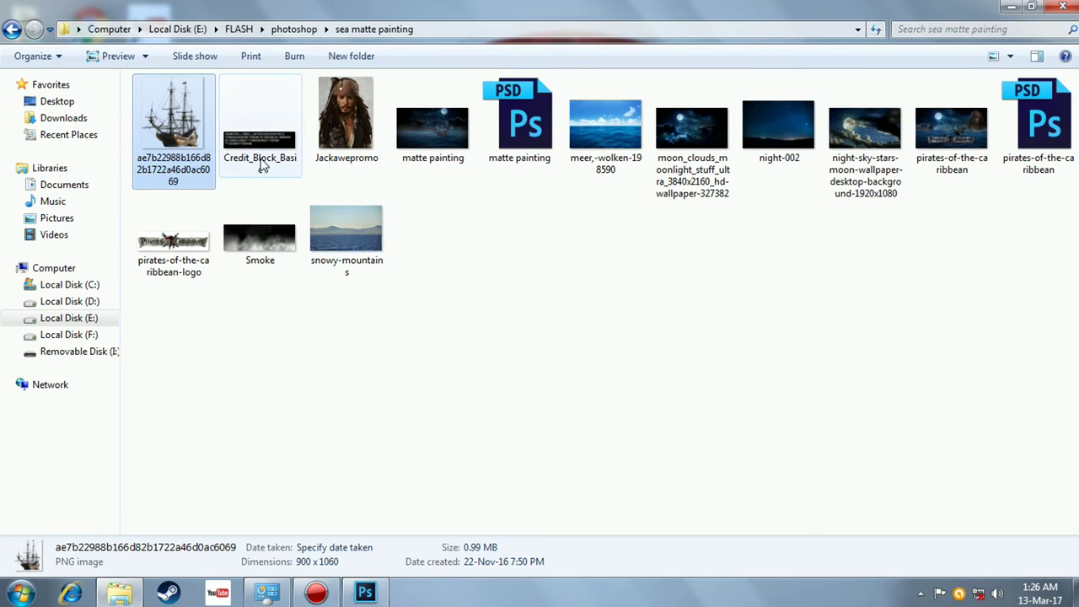
mouse_move(187, 249)
mouse_down()
mouse_move(257, 353)
mouse_move(365, 594)
mouse_up()
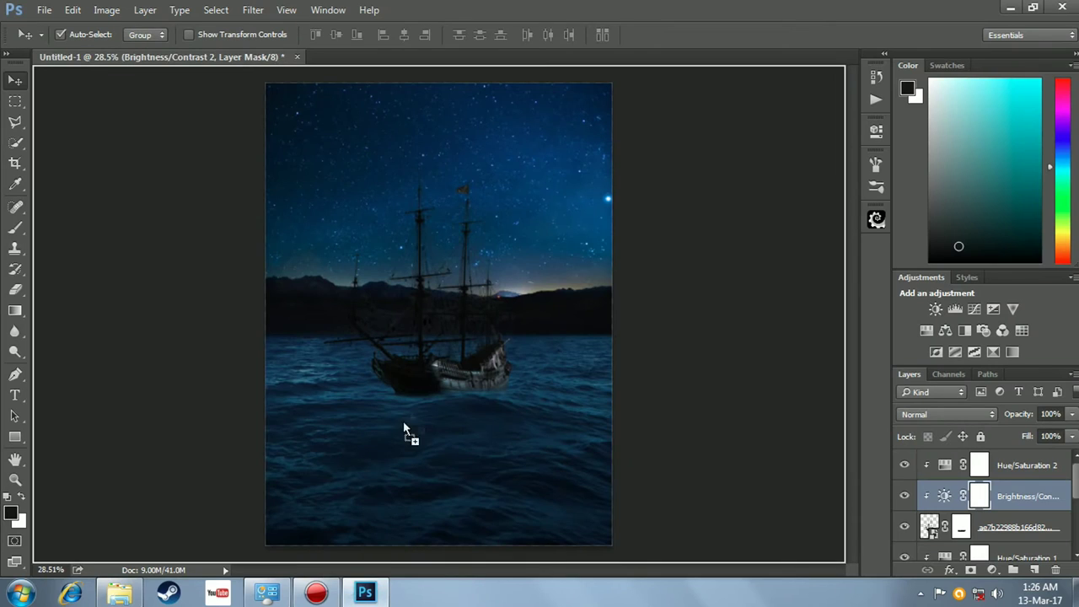
drag(366, 594, 437, 400)
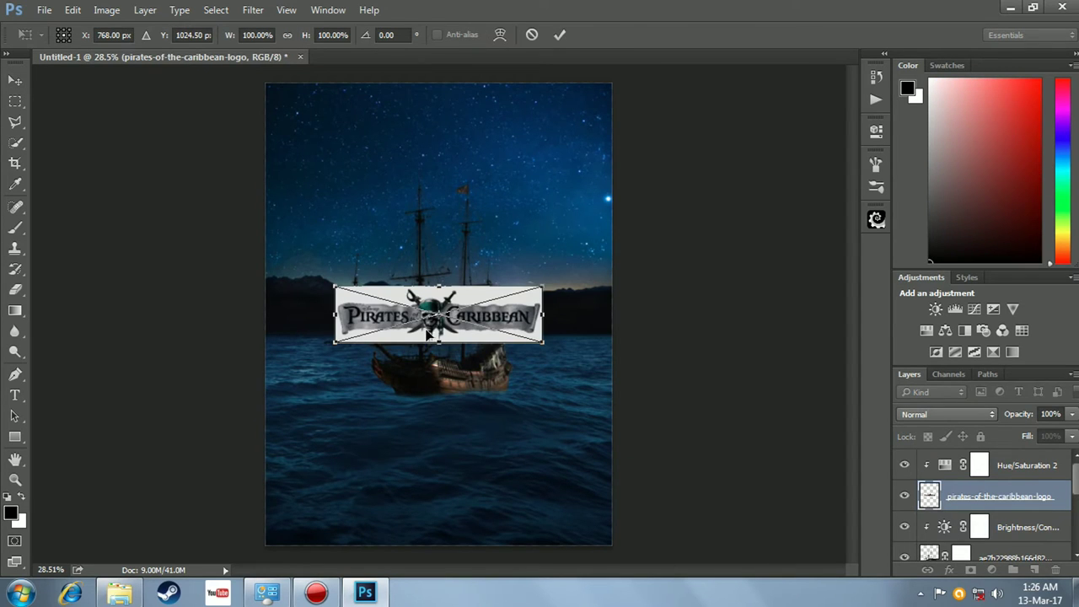
drag(430, 333, 422, 467)
drag(537, 477, 580, 503)
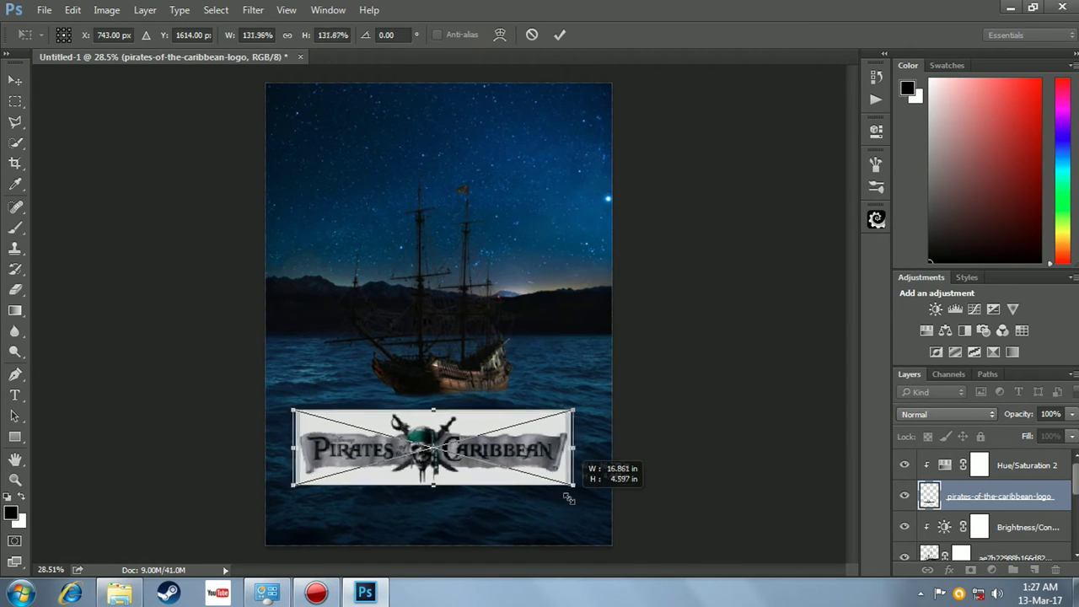
drag(580, 504, 585, 507)
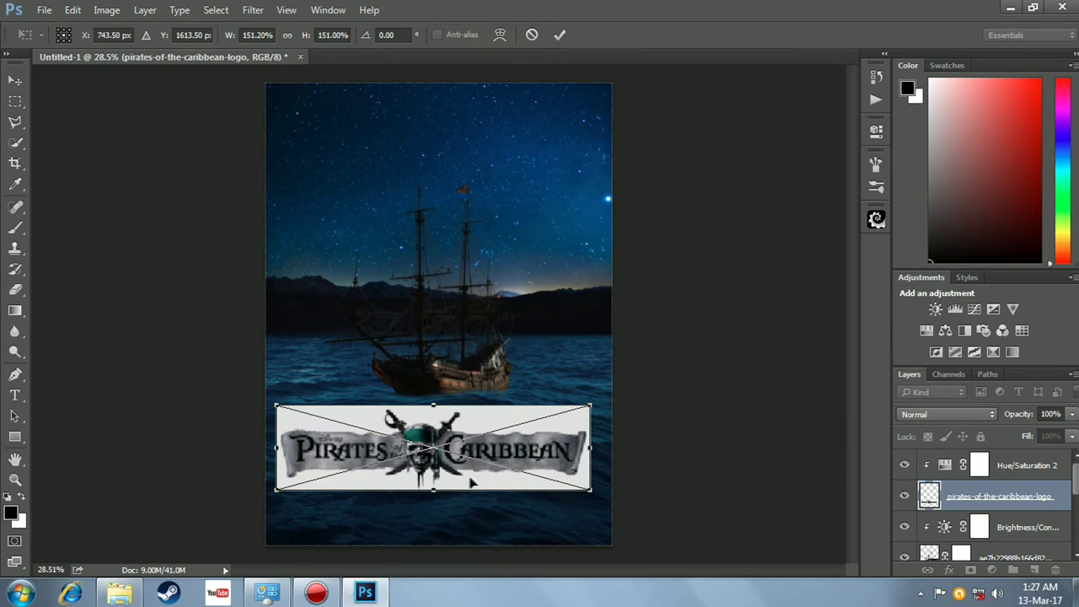
drag(470, 482, 474, 476)
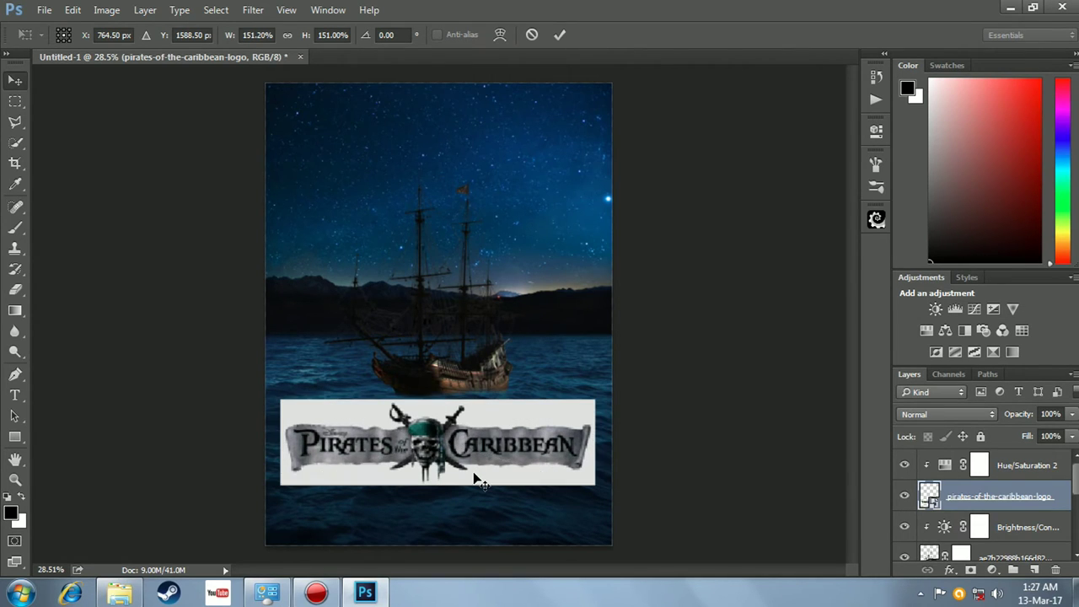
key(Return)
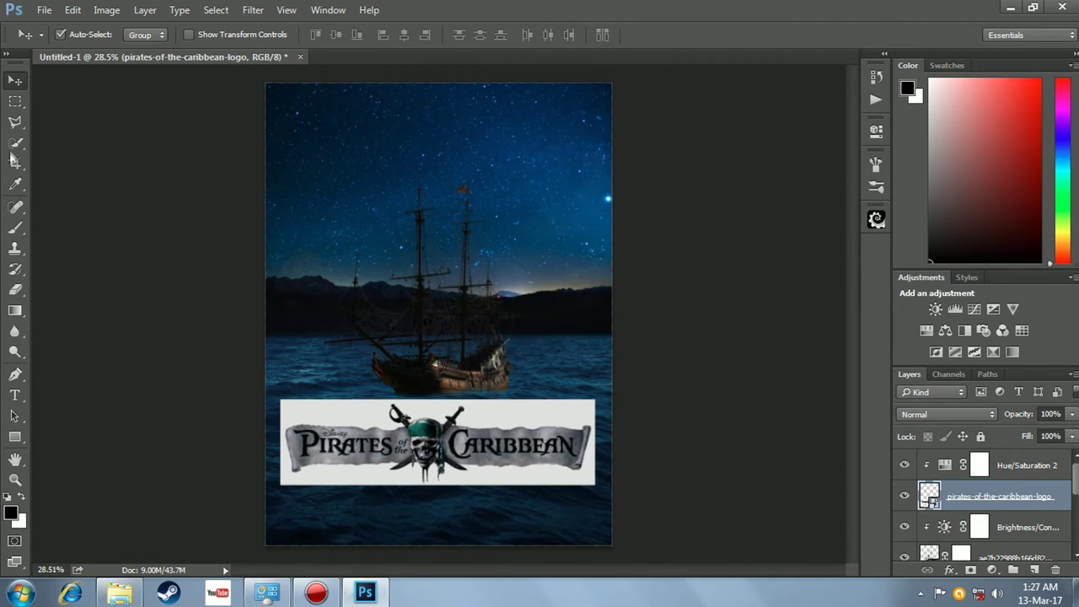
Step: Magic Wand the logo's white background and add an inverted layer mask so only the logo shows
click(12, 149)
right_click(12, 148)
click(66, 154)
click(510, 425)
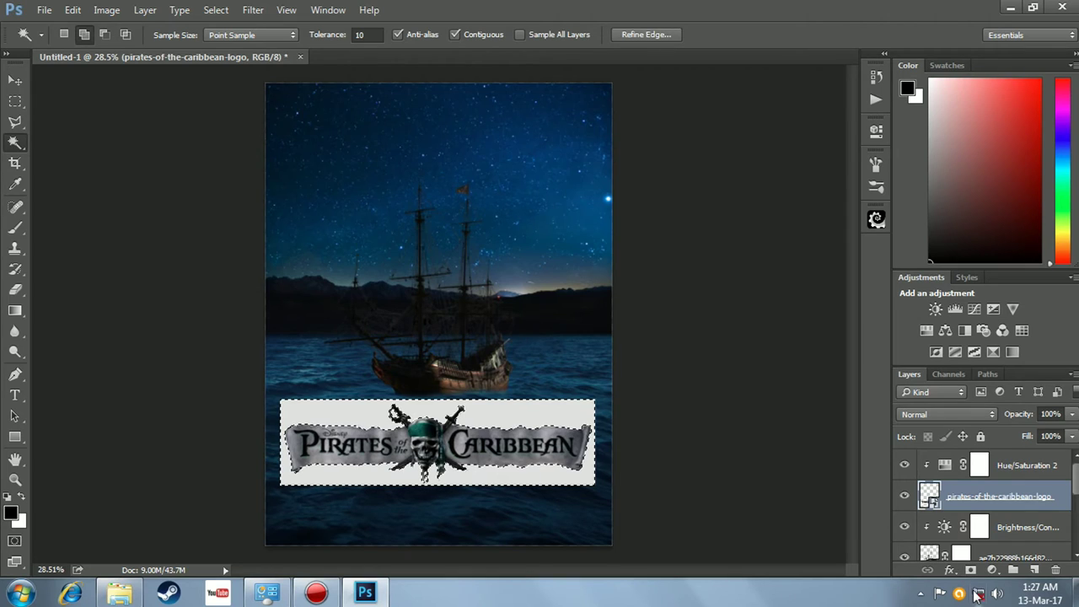
click(971, 571)
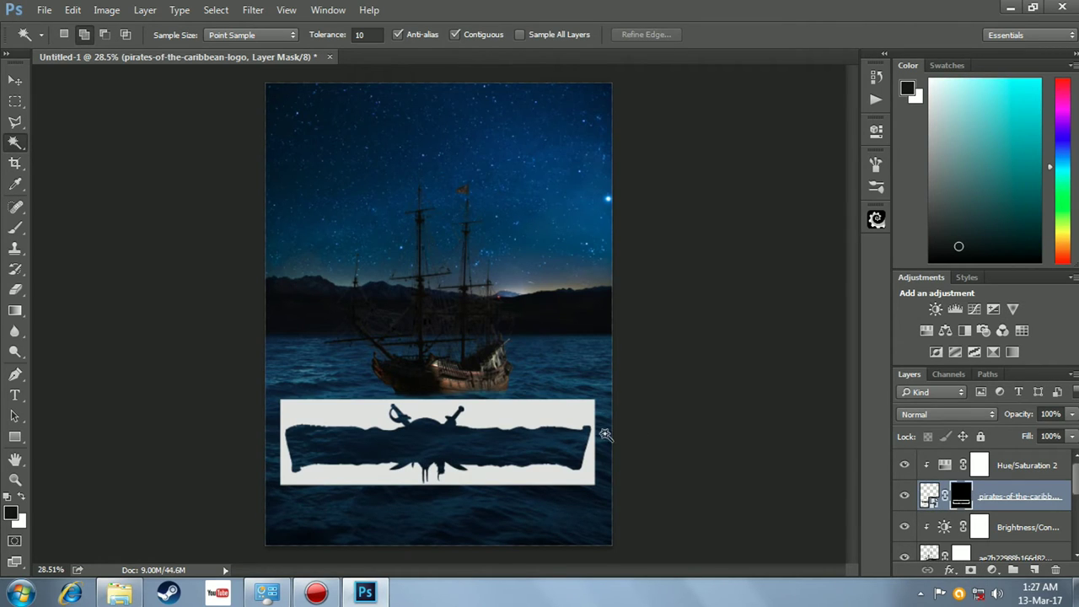
key(ctrl+i)
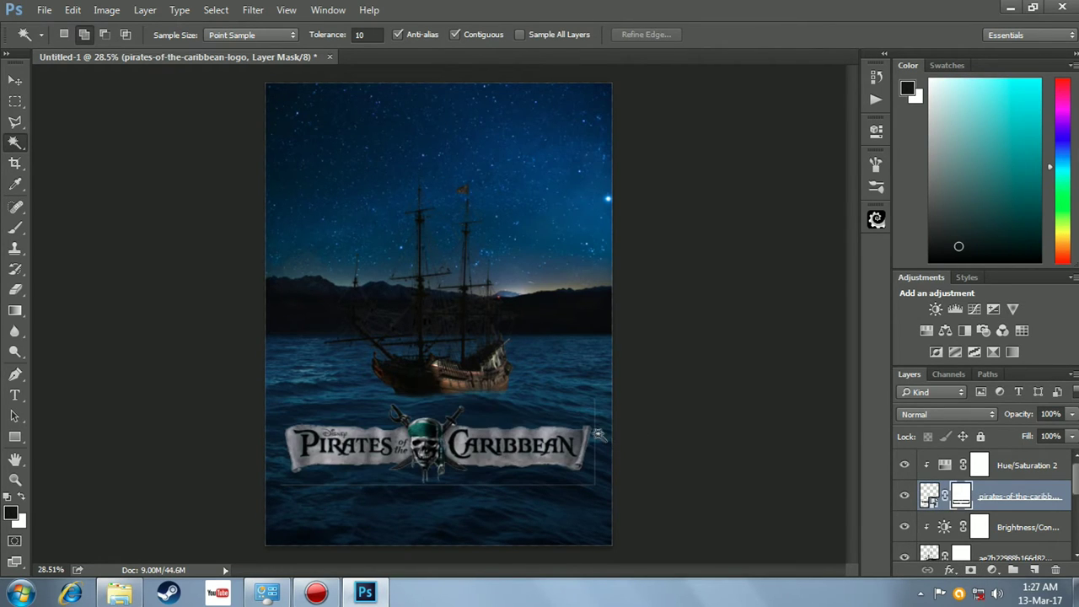
Step: Rasterize the logo layer
key(v)
right_click(1036, 502)
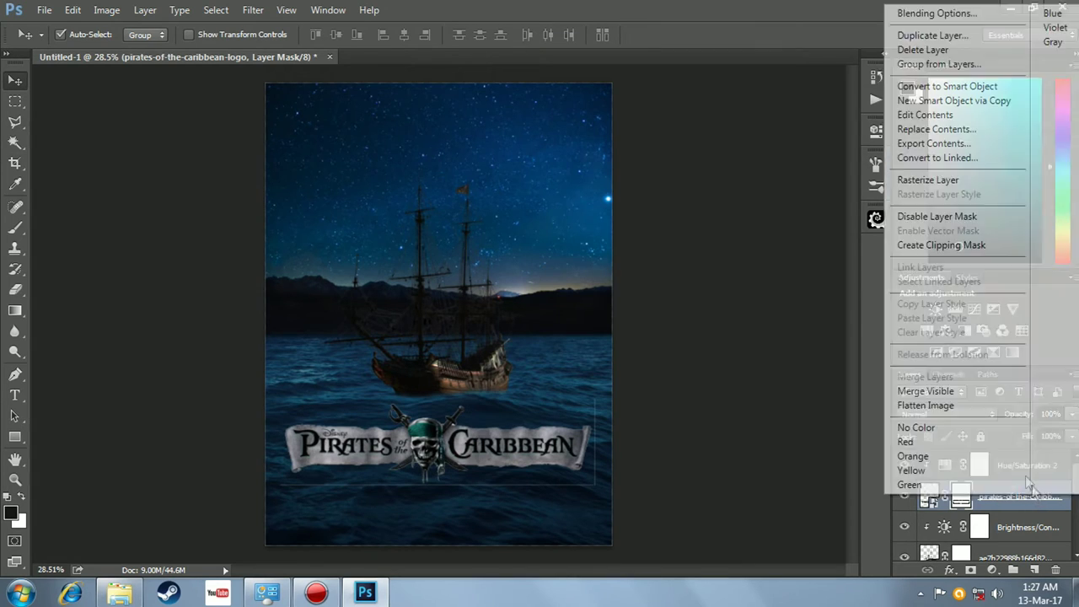
click(912, 181)
Step: Set up a smaller Eraser brush at 100% opacity and flow for cleaning the logo edges
key(e)
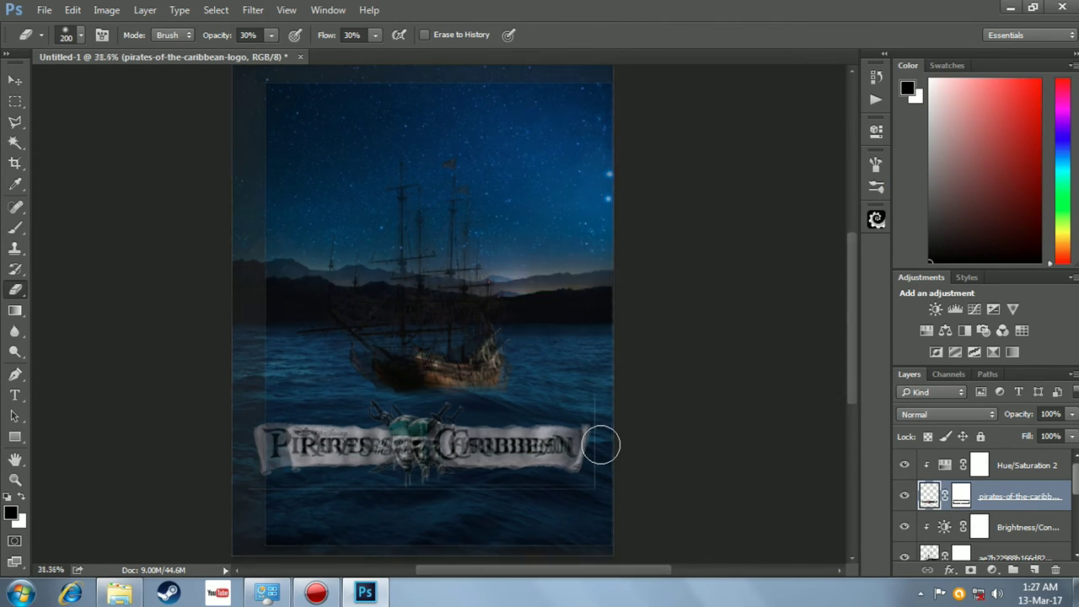
scroll(601, 422, up, 2)
key(bracketleft)
key(bracketleft)
key(bracketleft)
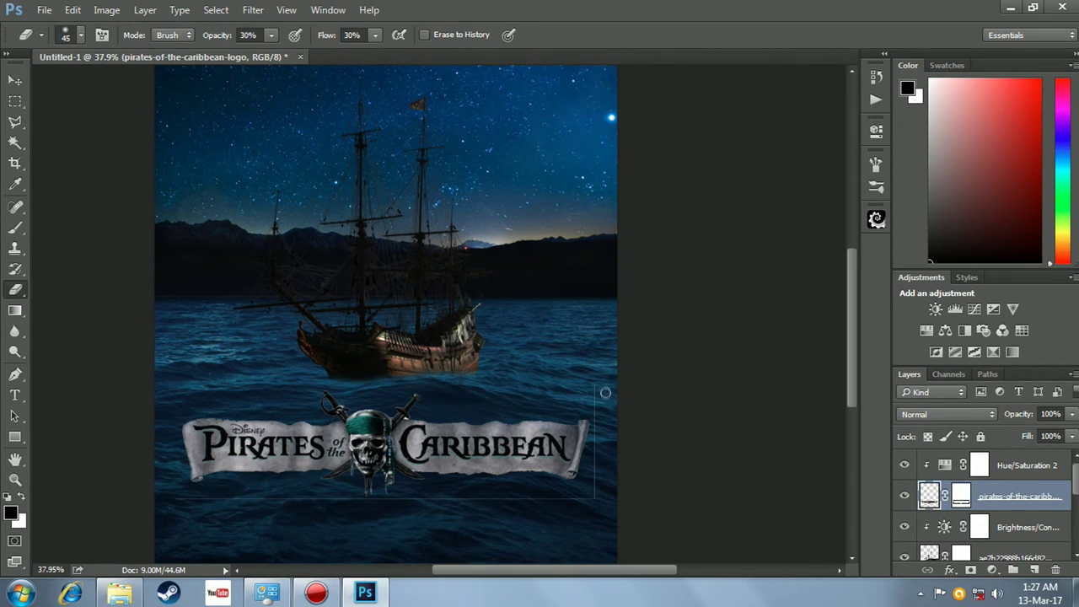
drag(213, 42, 363, 38)
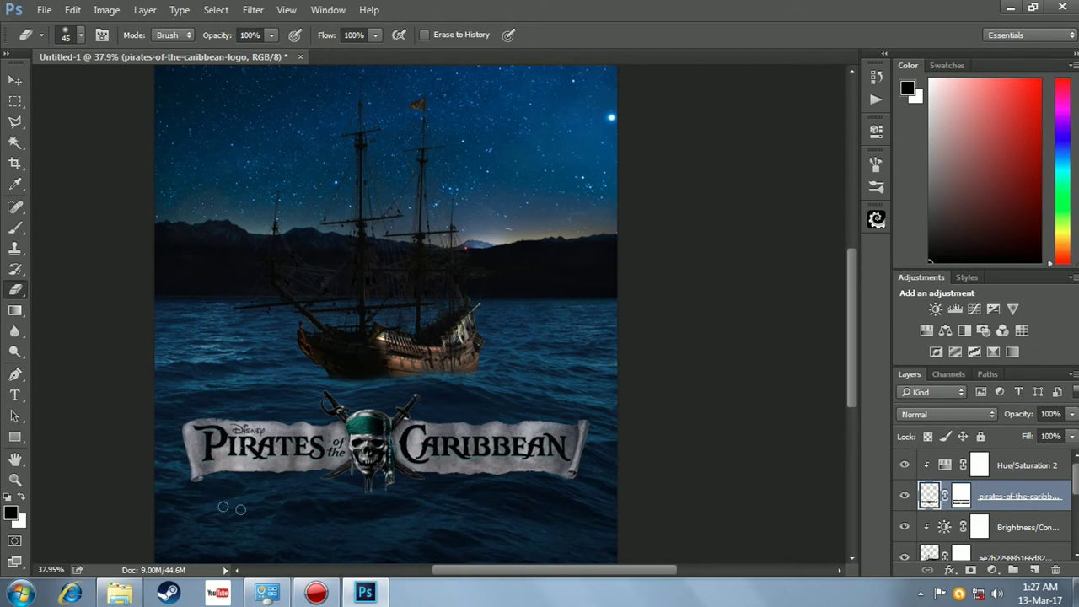
key(ctrl+0)
key(v)
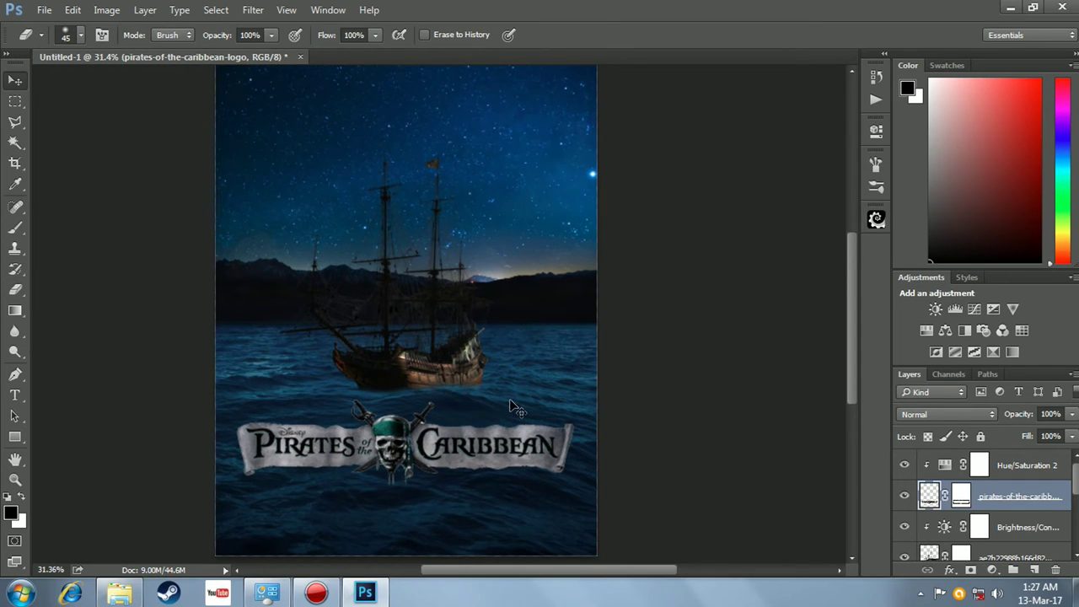
Step: Set the logo layer's blend mode to Lighten after briefly previewing Color Dodge
click(945, 416)
click(910, 192)
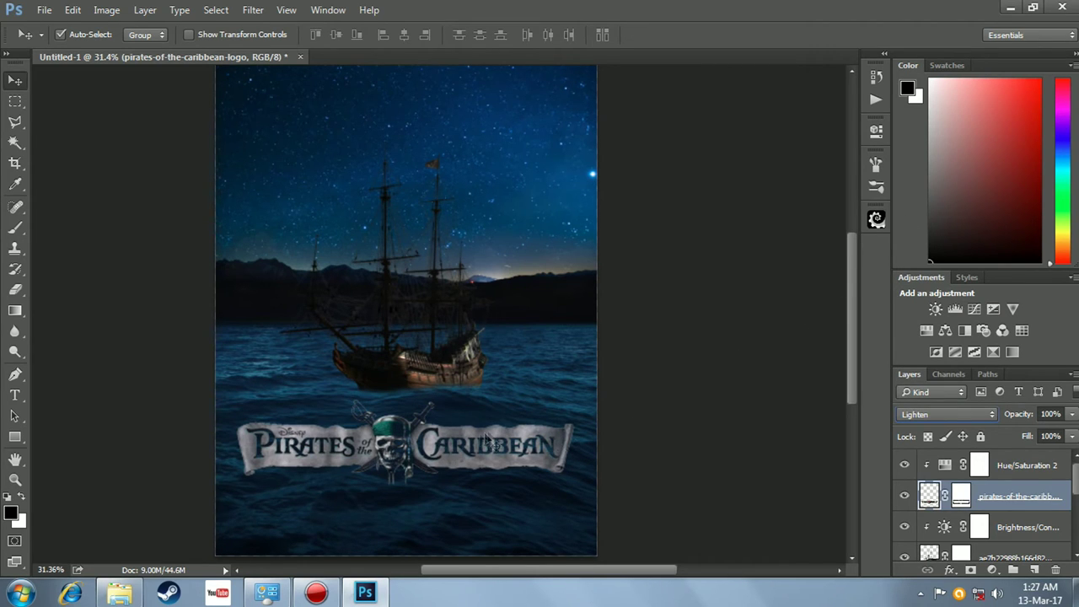
key(shift+plus)
key(shift+plus)
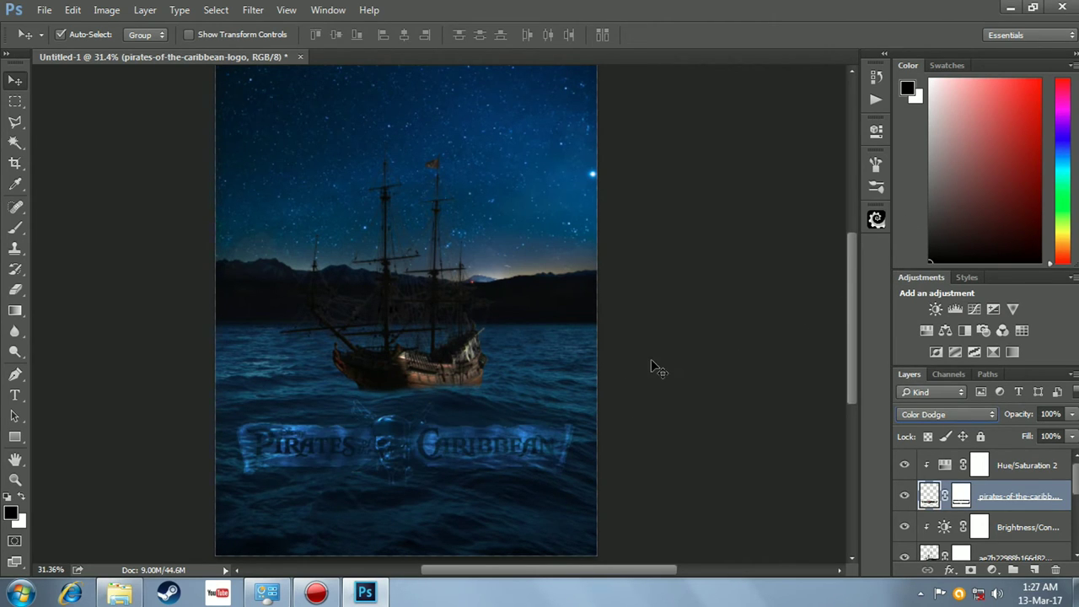
key(alt+shift+n)
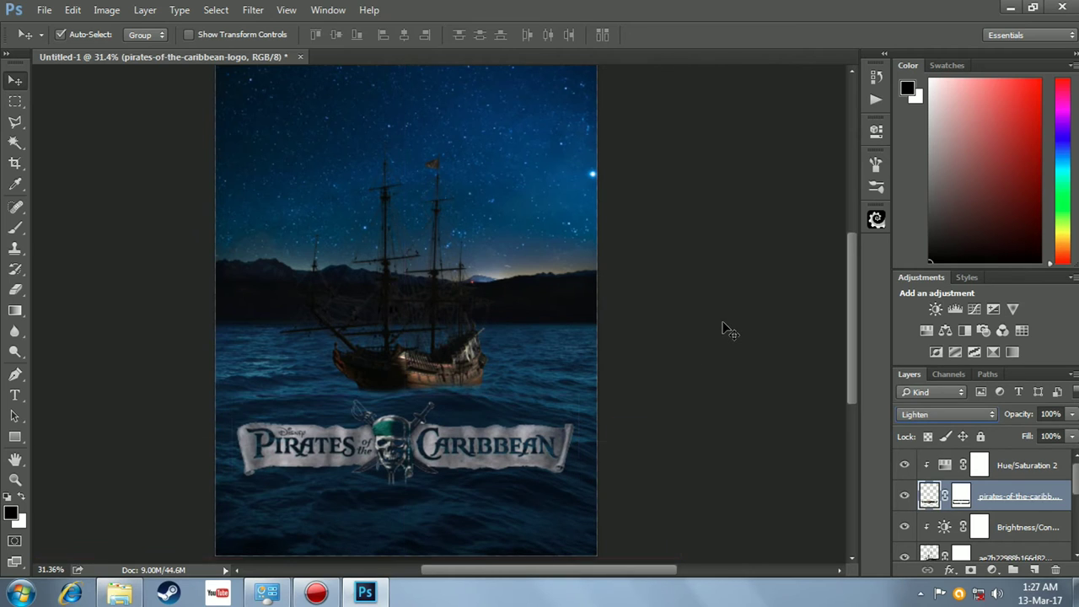
click(713, 324)
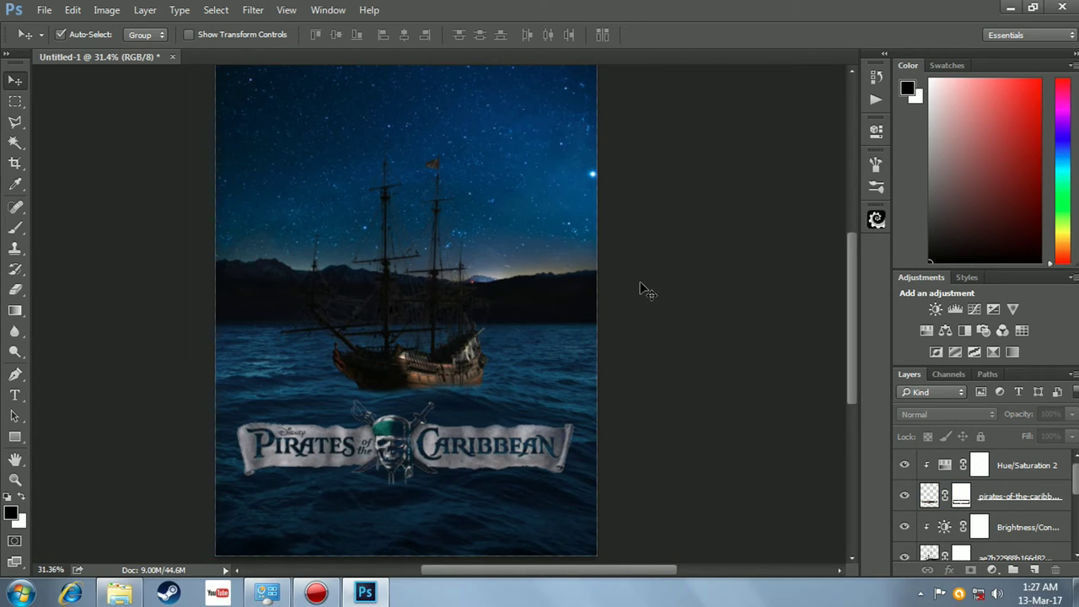
click(1010, 7)
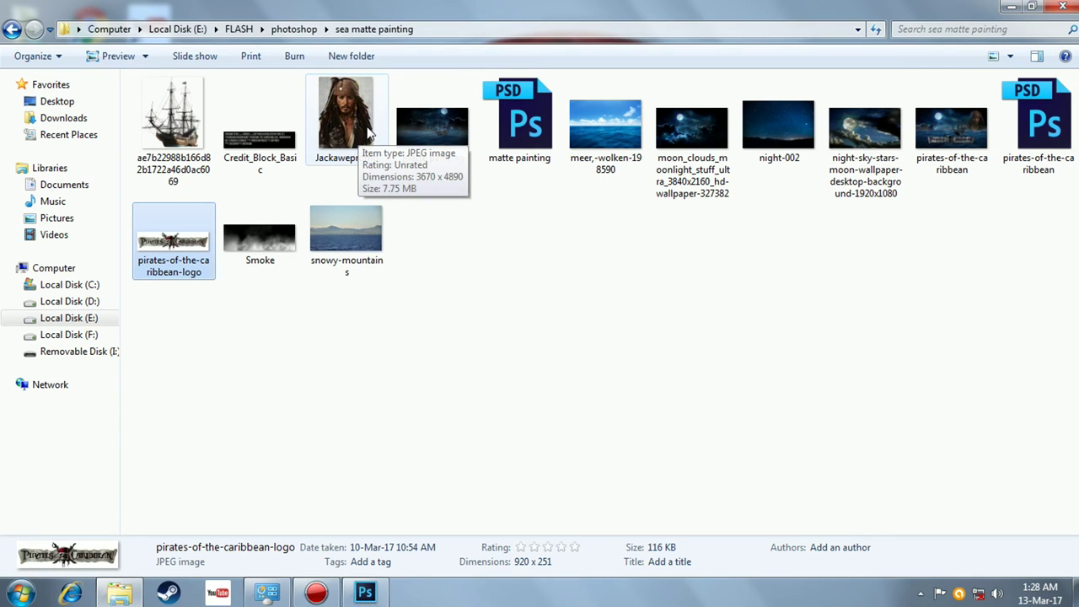
Step: Place Jackawepromo.jpg into the poster as a new layer, shifted slightly left
mouse_move(348, 135)
mouse_down()
mouse_move(425, 400)
mouse_move(364, 557)
mouse_move(416, 372)
mouse_up()
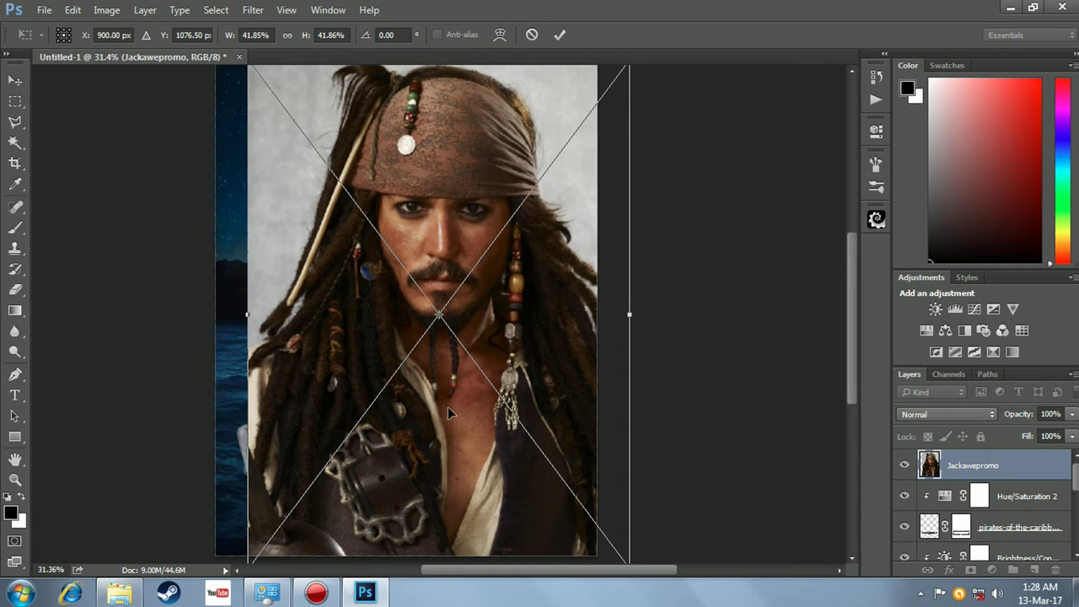
drag(447, 408, 414, 405)
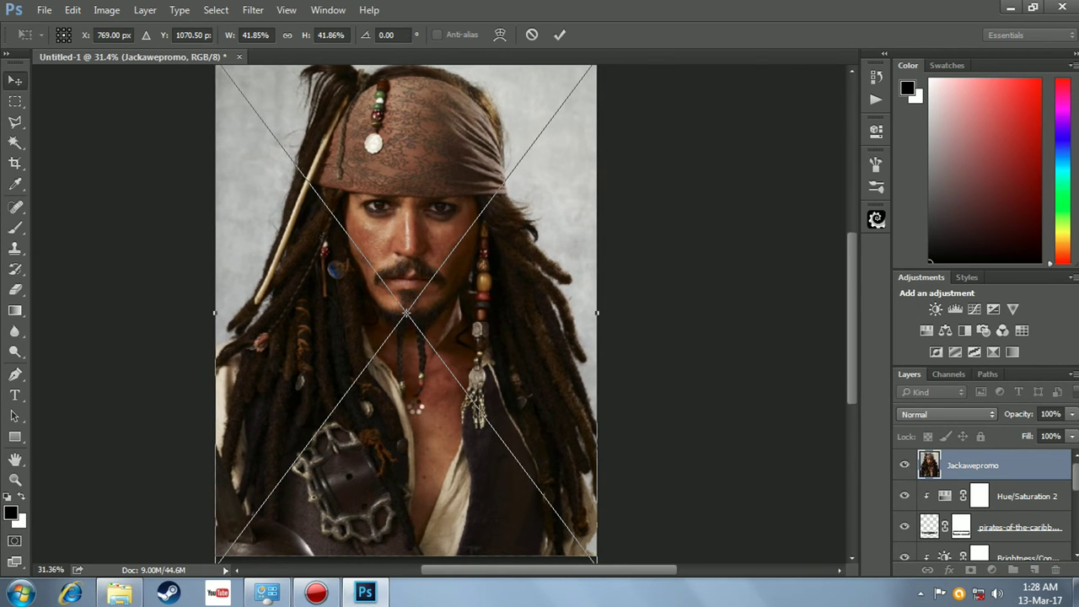
key(Return)
key(ctrl+0)
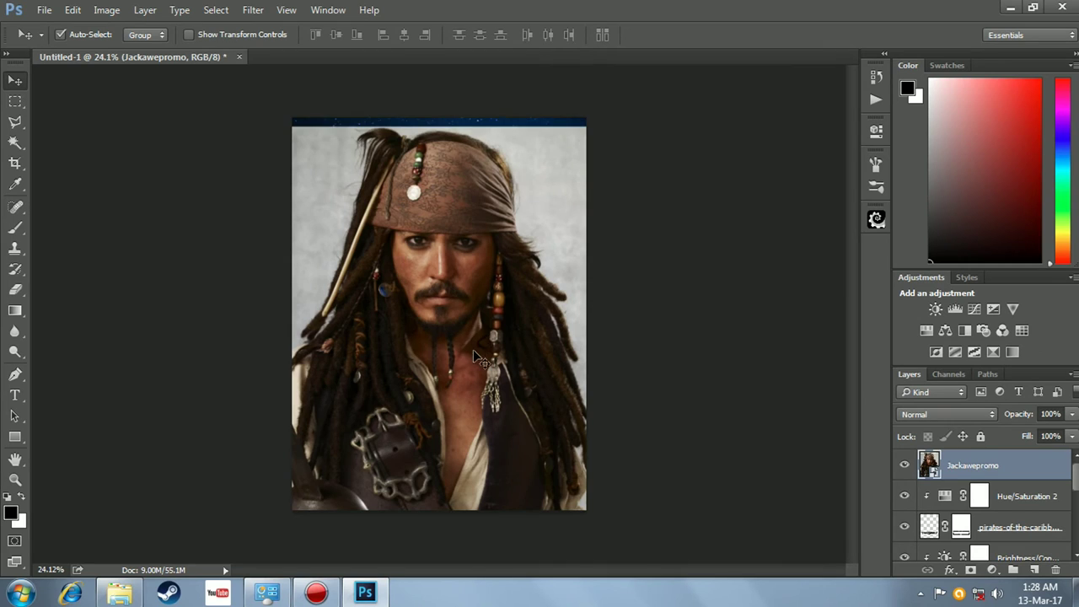
Step: Raise the portrait and quick-select the grey backdrop around Jack's head
drag(464, 346, 463, 338)
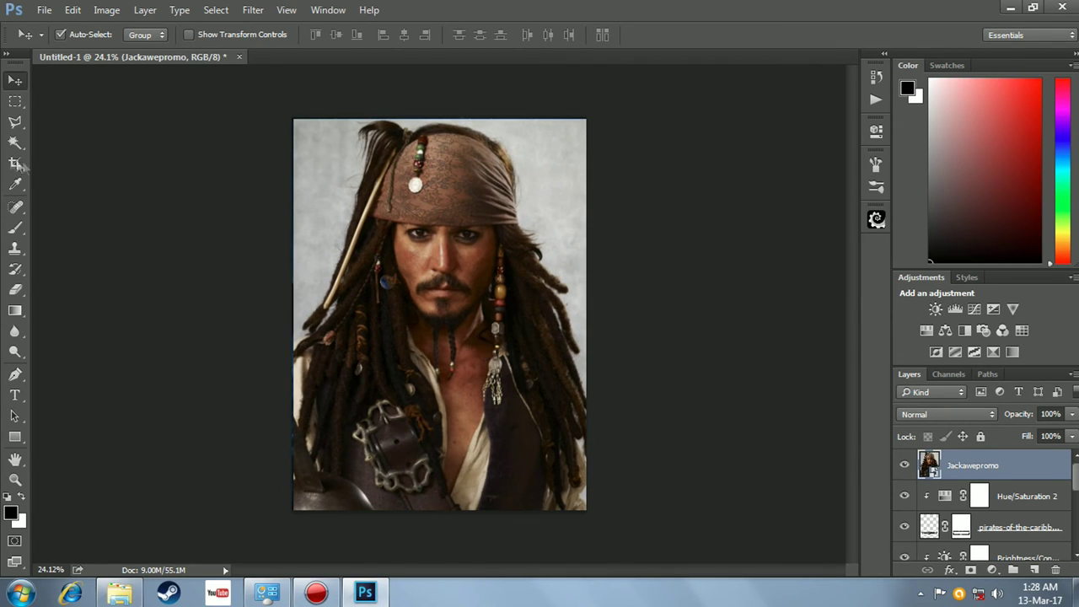
click(15, 143)
drag(323, 156, 287, 249)
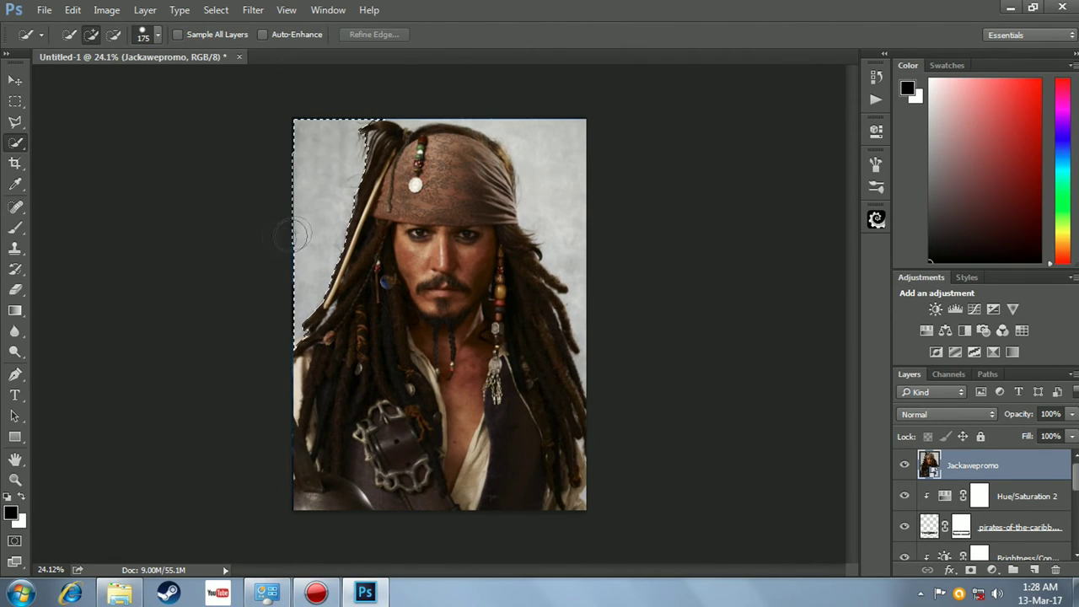
click(416, 104)
drag(473, 108, 557, 145)
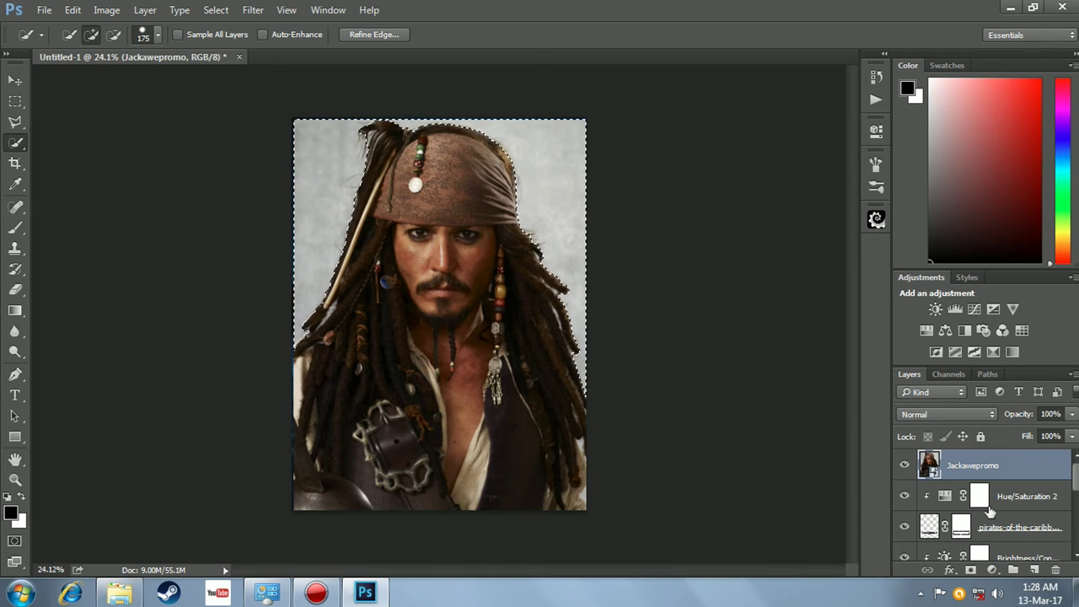
Step: Add an inverted layer mask so Jack shows over the sky, and enable Smart Radius in Refine Mask
click(970, 570)
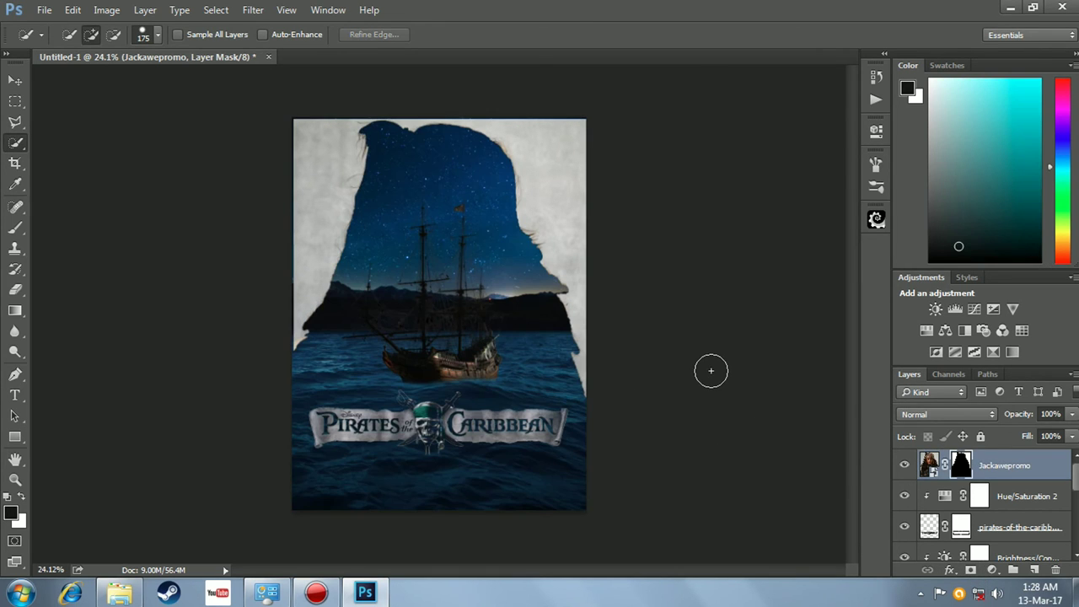
key(ctrl+BackSpace)
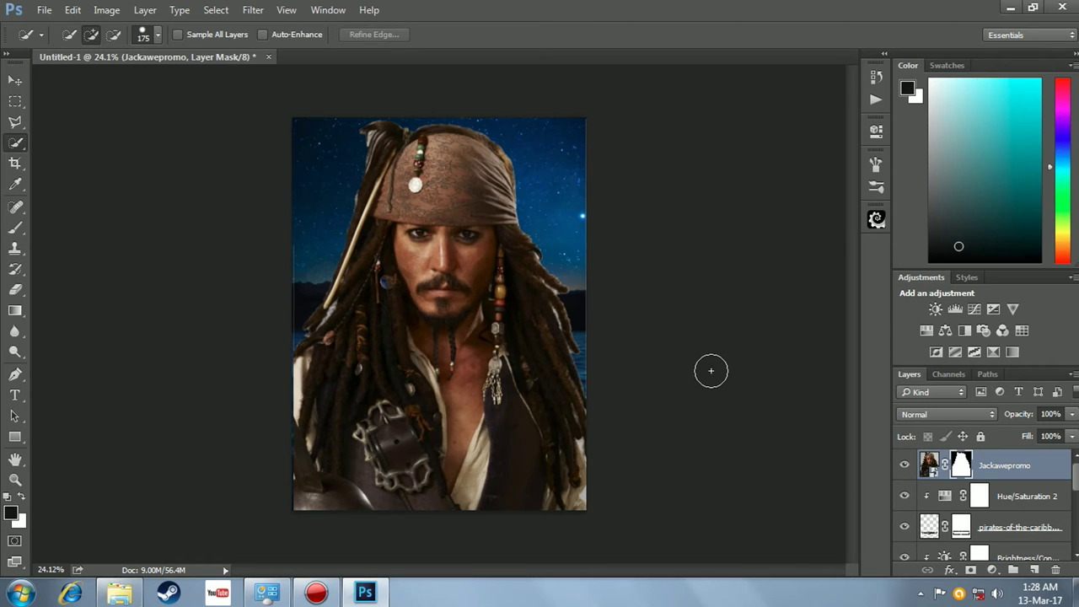
key(v)
right_click(961, 463)
click(907, 429)
click(908, 208)
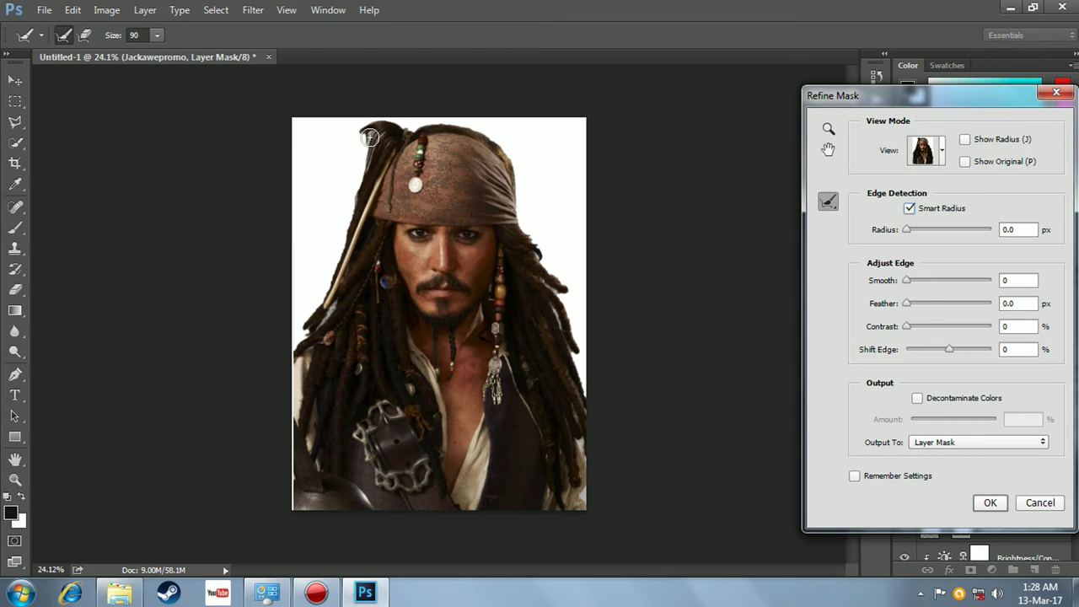
Step: Brush the Refine Radius tool along both sides of Jack's hair and apply the refined mask
key(bracketright)
drag(371, 136, 312, 334)
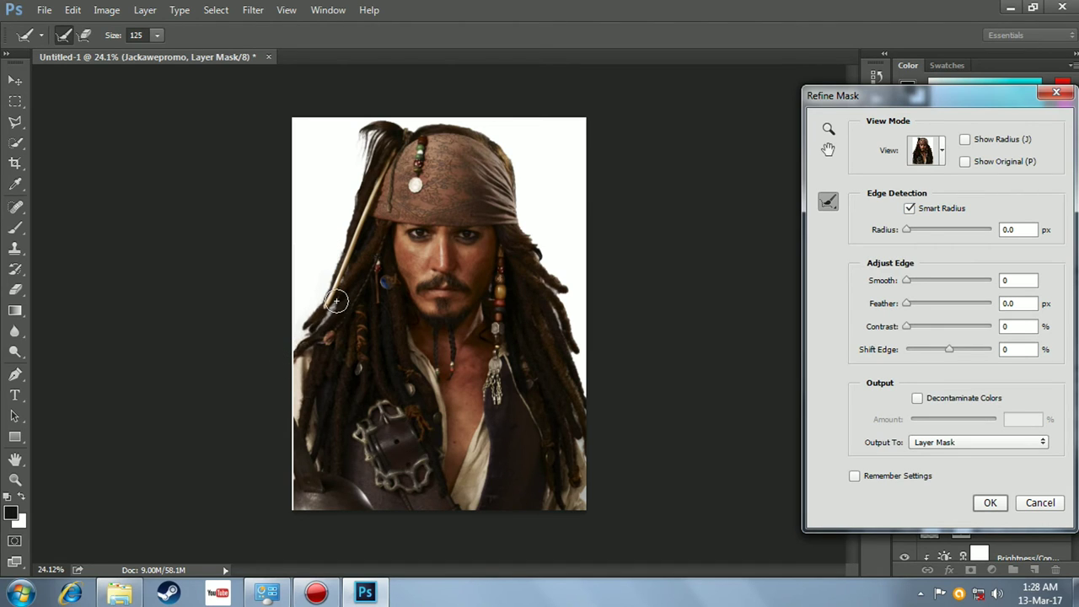
mouse_move(517, 187)
mouse_down()
mouse_move(536, 281)
mouse_move(609, 461)
mouse_up()
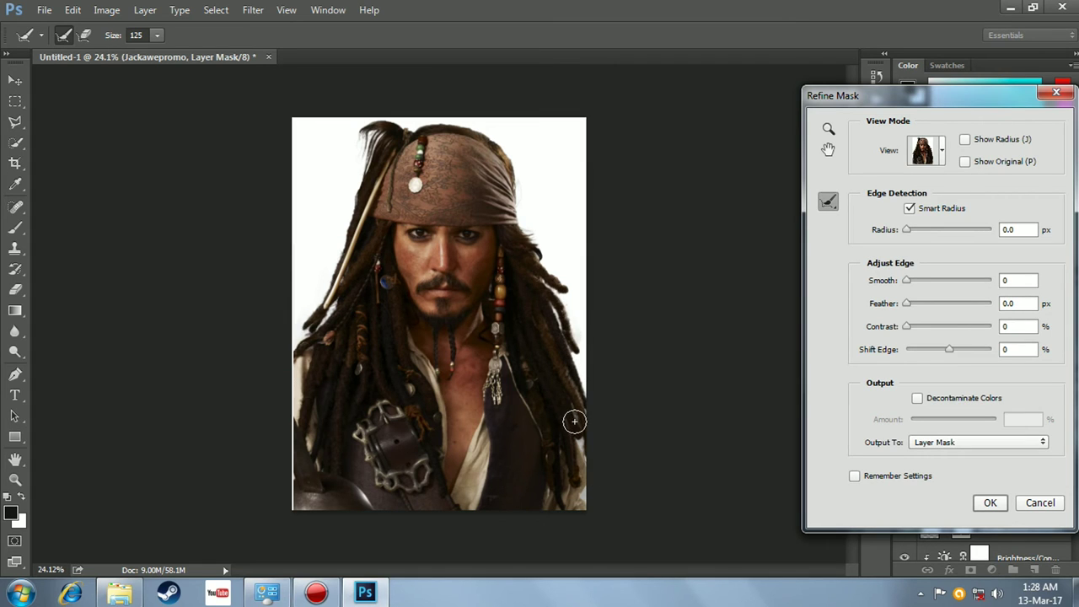
click(991, 502)
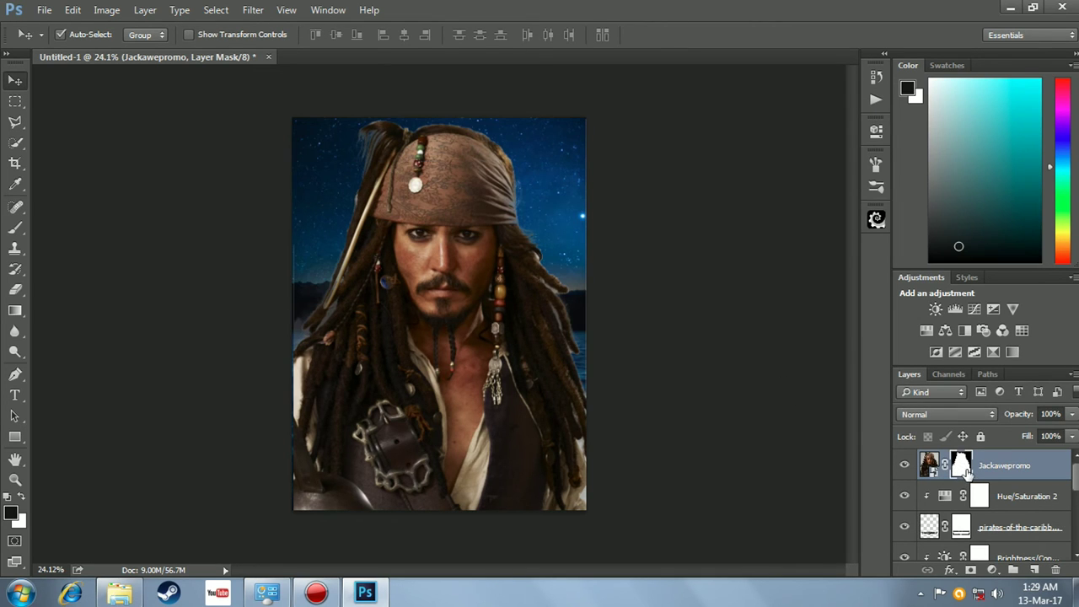
Step: Rasterize the Jack portrait layer and apply its layer mask permanently
right_click(967, 473)
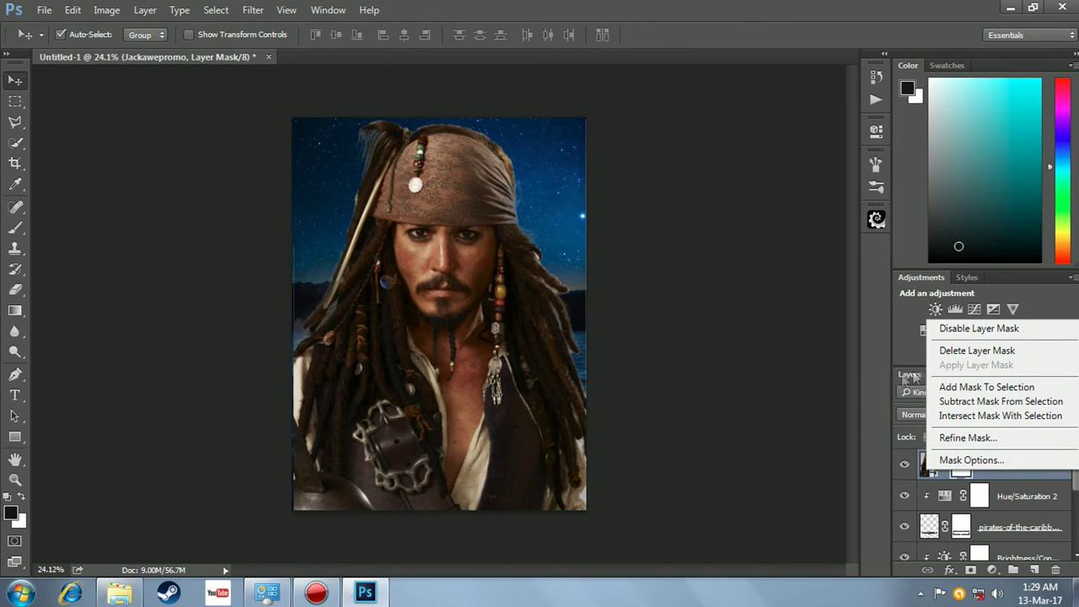
click(874, 386)
right_click(1003, 465)
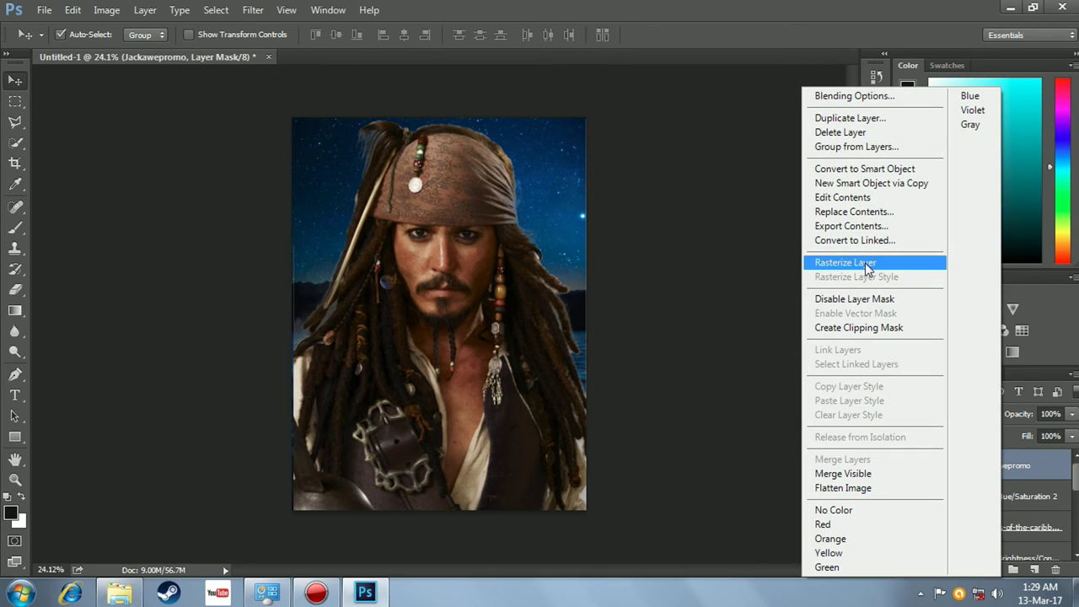
click(867, 264)
right_click(961, 465)
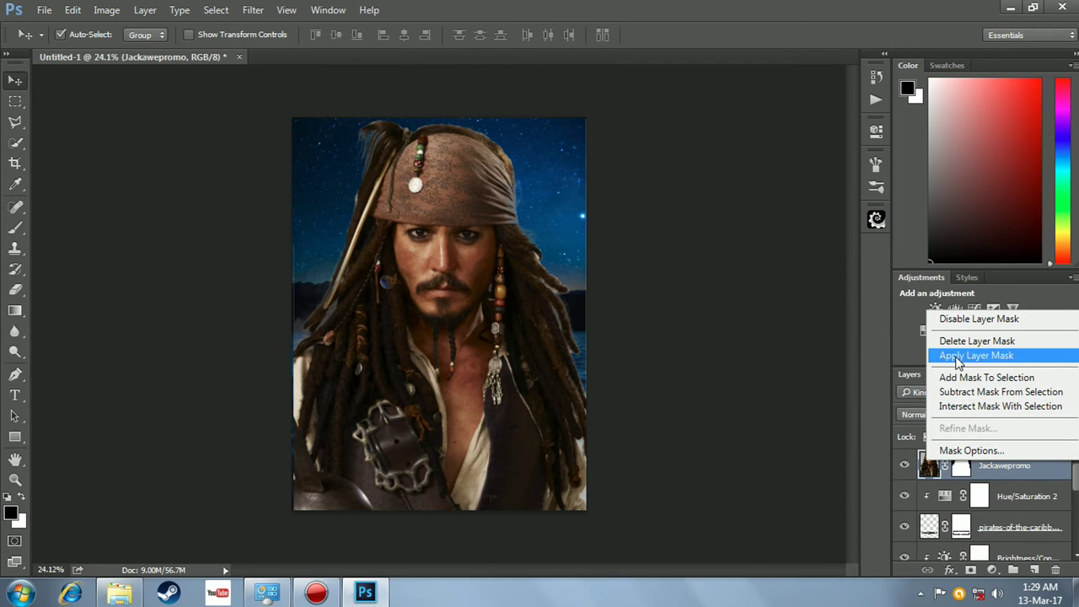
click(956, 361)
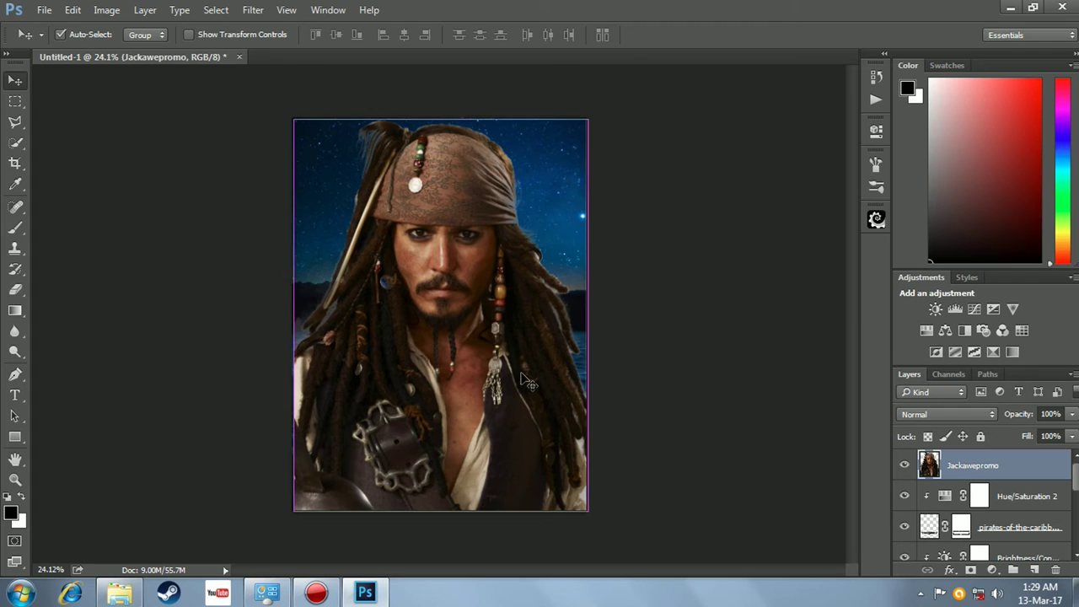
Step: Scale the portrait to about 58% and raise it above the ship
key(ctrl+t)
drag(599, 510, 503, 405)
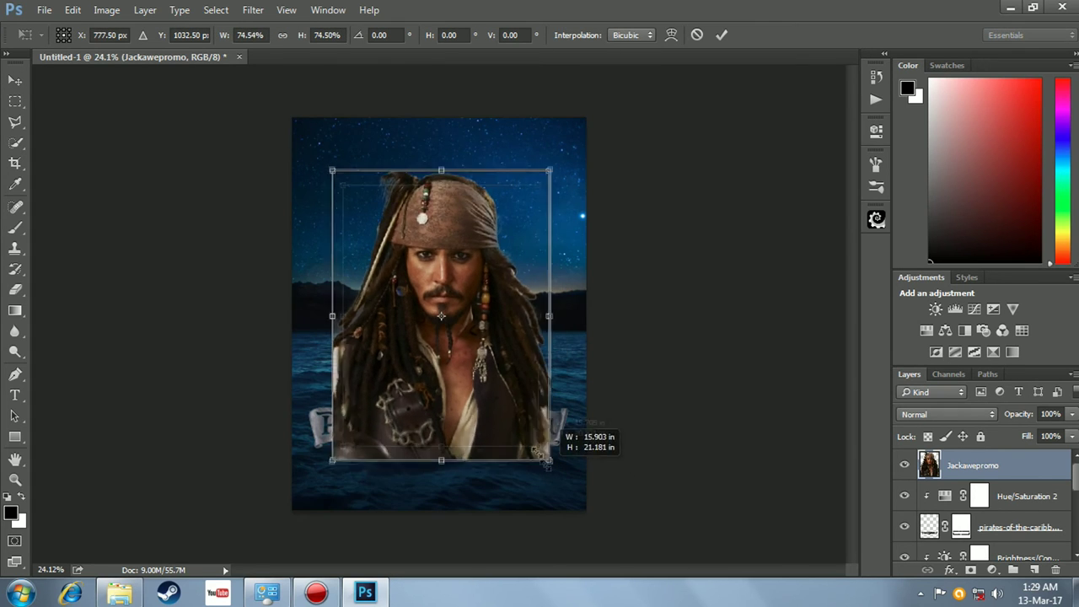
mouse_move(503, 406)
mouse_down()
mouse_move(536, 440)
mouse_move(522, 420)
mouse_up()
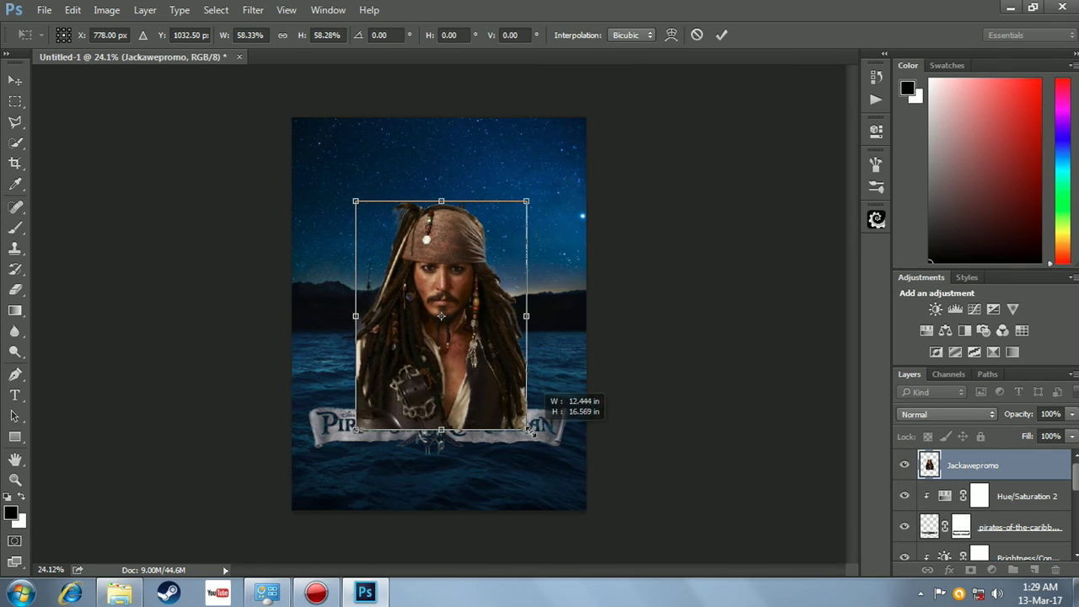
mouse_move(475, 367)
mouse_down()
mouse_move(480, 286)
mouse_move(483, 295)
mouse_up()
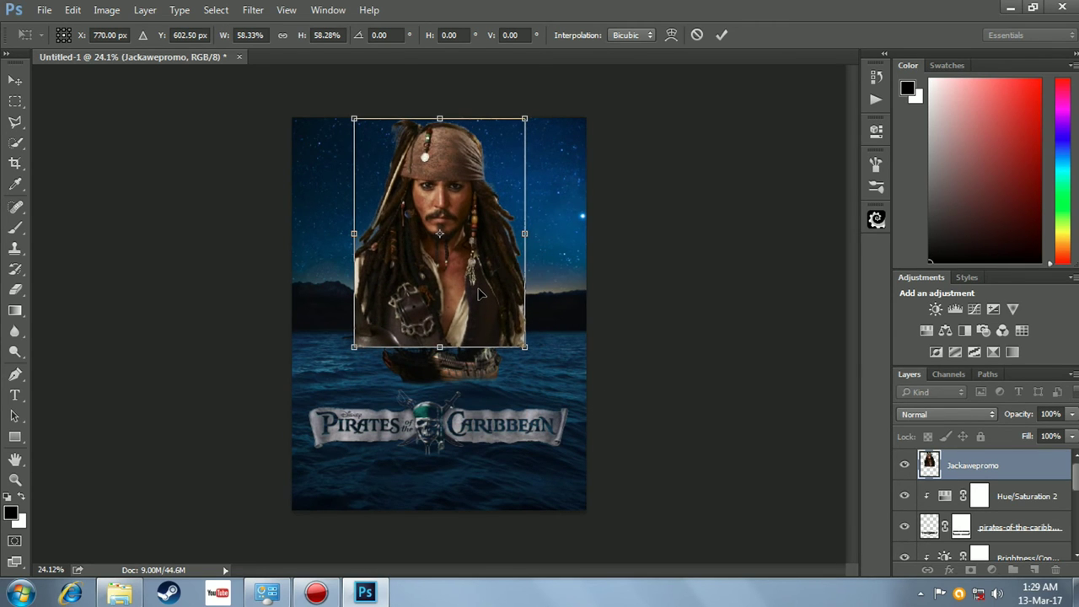
key(Return)
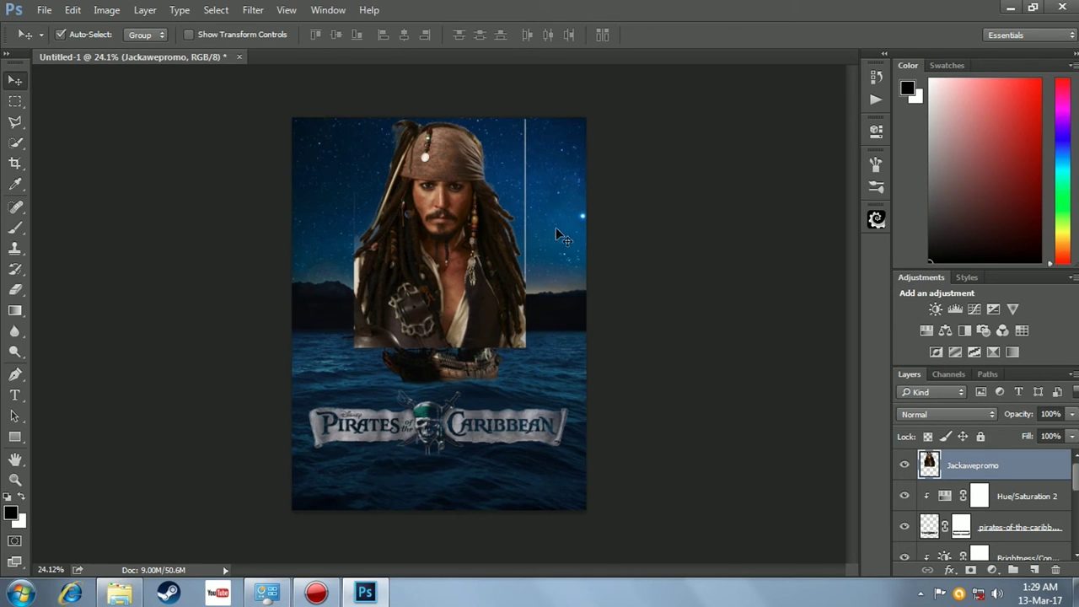
key(e)
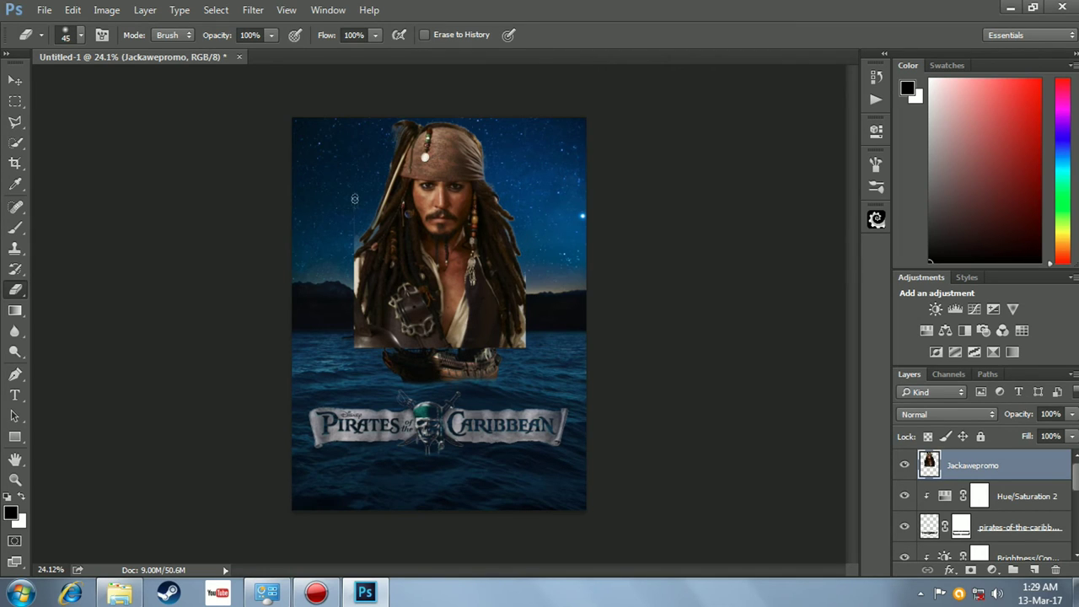
Step: Lower the Jackawepromo layer to 55% opacity and move it beneath the ship layer
mouse_move(1023, 421)
mouse_down()
mouse_move(1028, 414)
mouse_move(1016, 419)
mouse_up()
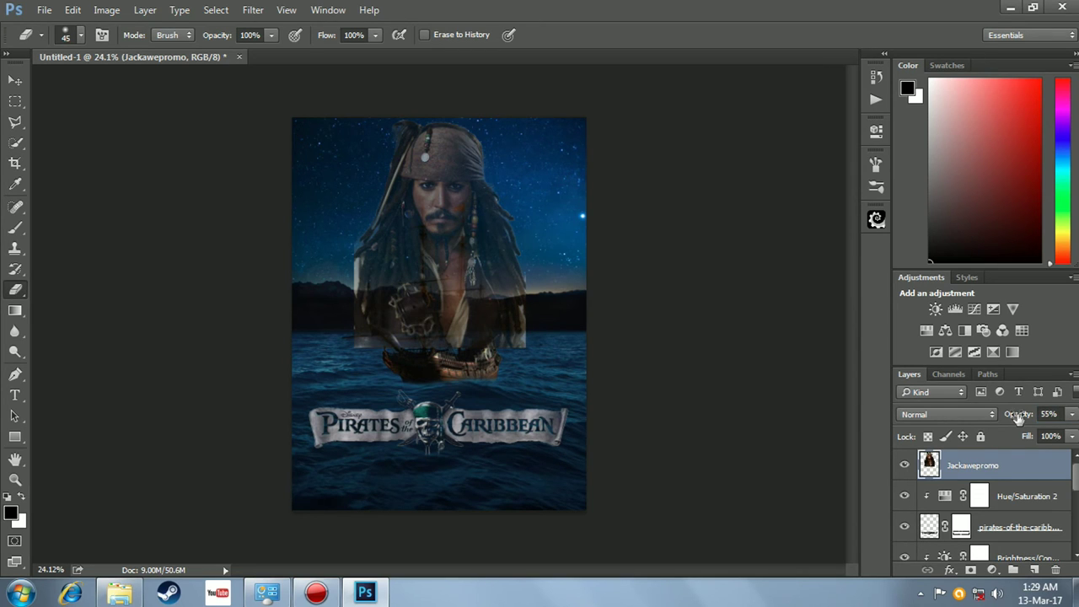
drag(1014, 469, 1006, 522)
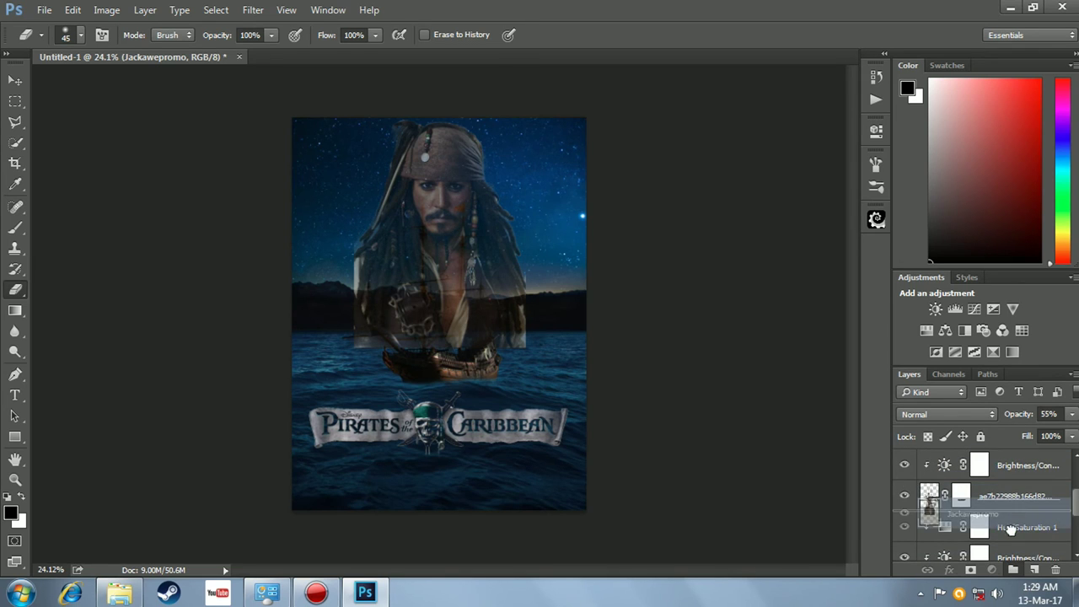
drag(1006, 522, 1008, 516)
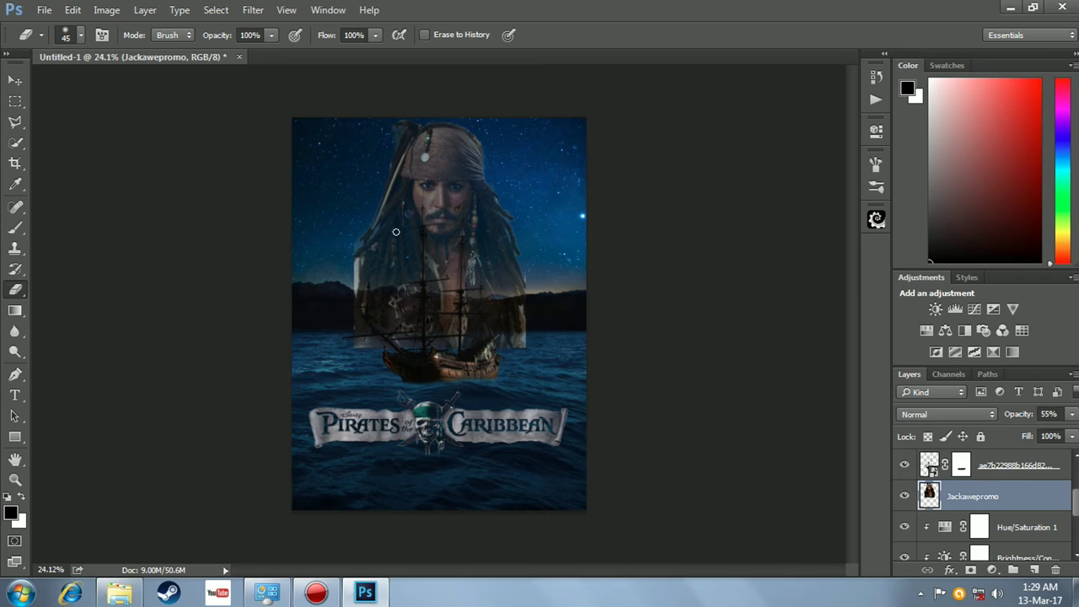
Step: Set the eraser to 30% opacity with a smaller brush and softly erase the portrait's left edge
key(bracketright)
key(bracketright)
key(bracketright)
click(250, 35)
text(0)
key(Tab)
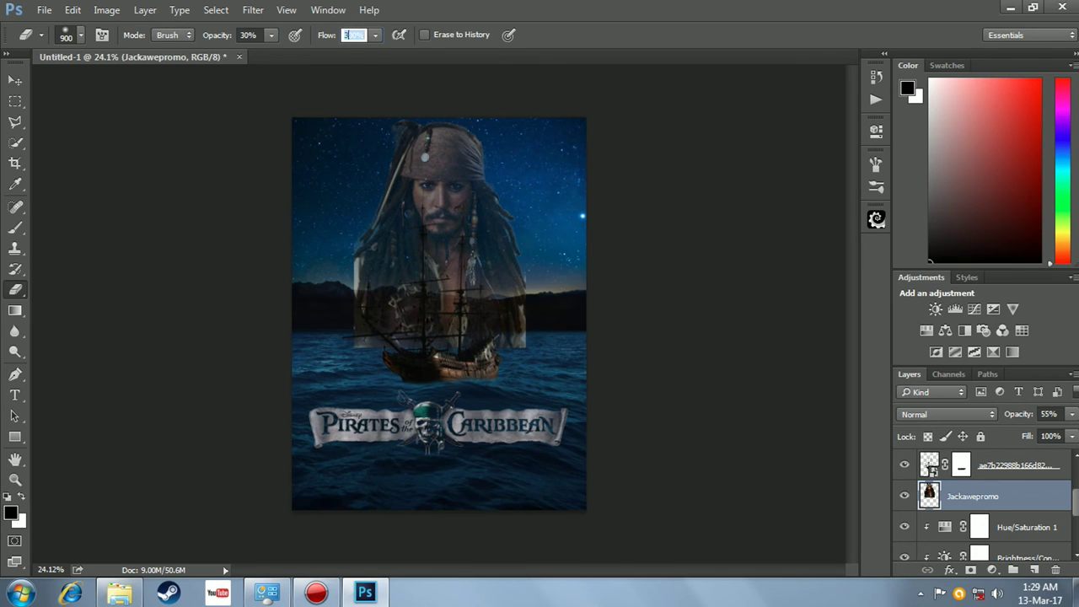
key(bracketleft)
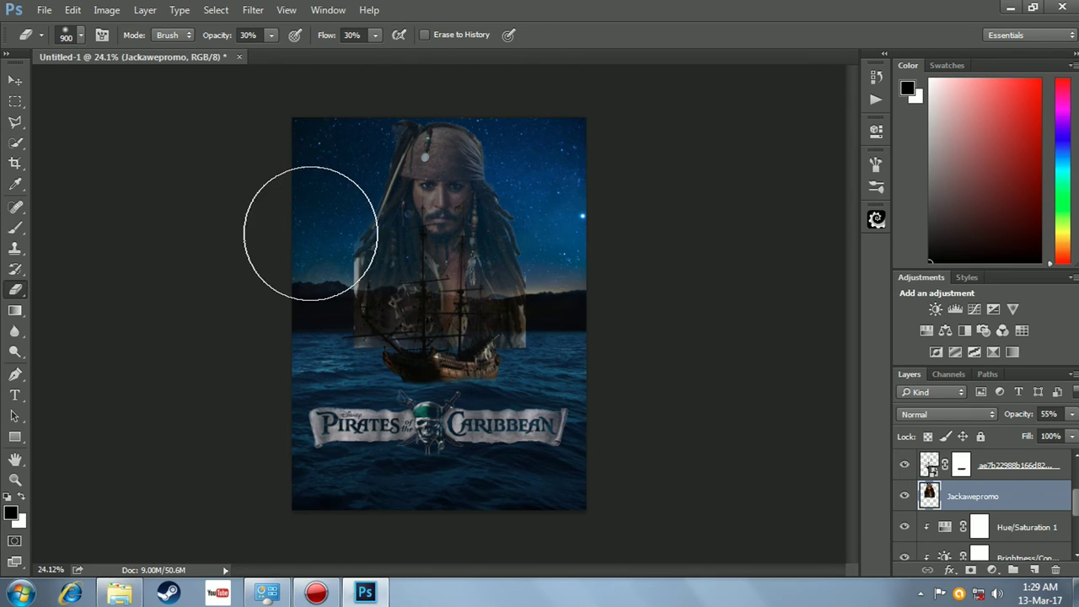
key(bracketleft)
key(bracketleft)
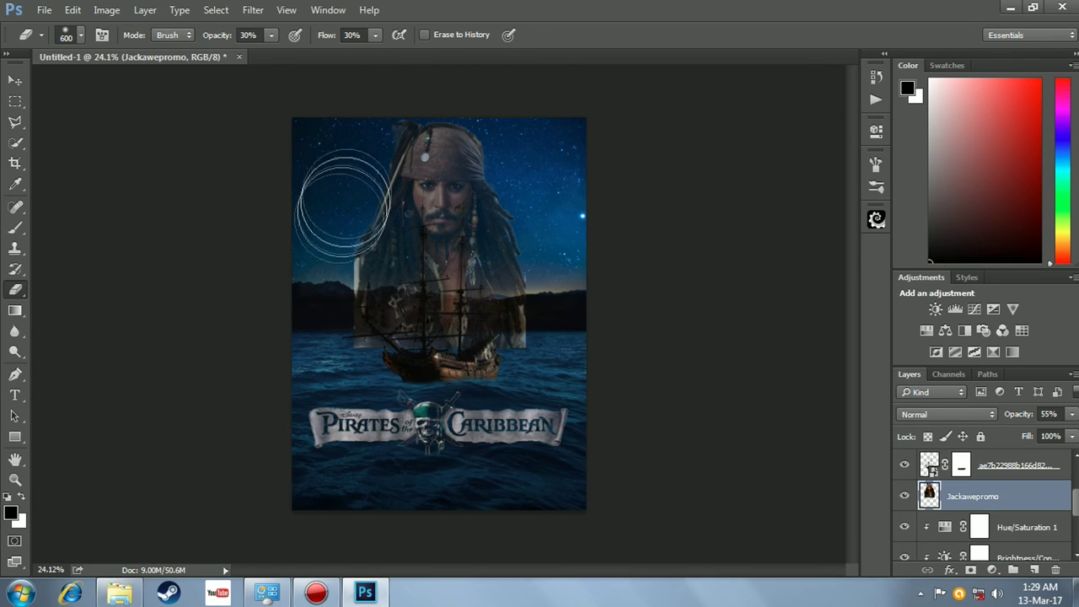
mouse_move(317, 234)
mouse_down()
mouse_move(320, 272)
mouse_move(313, 258)
mouse_move(332, 248)
mouse_move(345, 303)
mouse_move(312, 301)
mouse_move(332, 260)
mouse_move(335, 297)
mouse_up()
key(bracketleft)
key(bracketleft)
key(bracketleft)
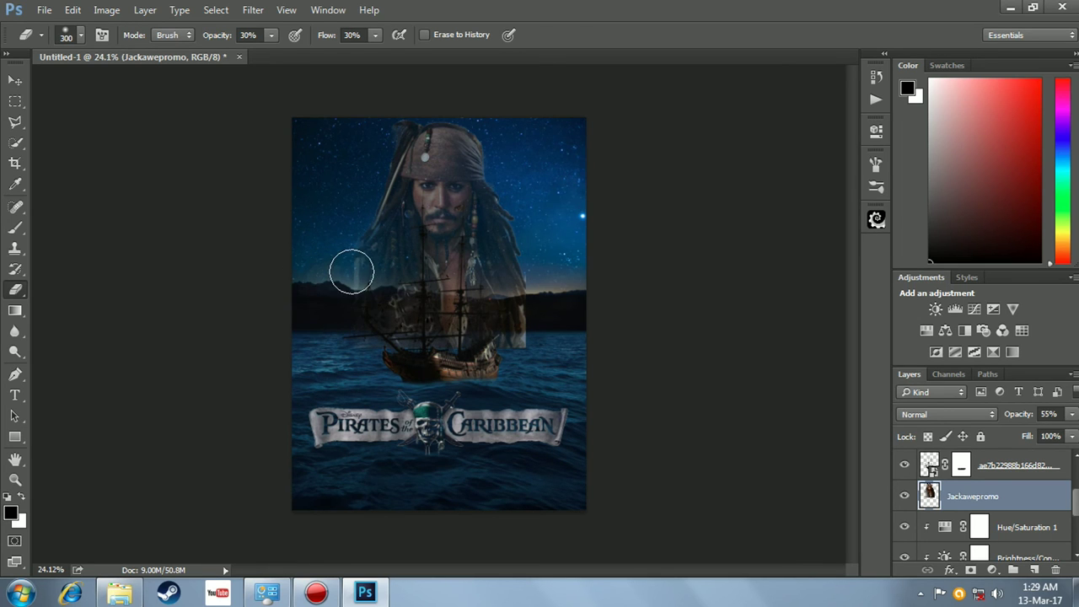
mouse_move(341, 233)
mouse_down()
mouse_move(349, 241)
mouse_move(349, 212)
mouse_move(345, 321)
mouse_move(402, 347)
mouse_move(505, 344)
mouse_move(501, 329)
mouse_move(539, 320)
mouse_move(523, 323)
mouse_move(513, 342)
mouse_move(532, 278)
mouse_move(528, 301)
mouse_move(459, 338)
mouse_move(543, 289)
mouse_move(534, 281)
mouse_move(535, 337)
mouse_move(534, 197)
mouse_move(531, 301)
mouse_move(349, 327)
mouse_move(350, 270)
mouse_move(330, 364)
mouse_move(456, 367)
mouse_move(333, 247)
mouse_move(405, 290)
mouse_up()
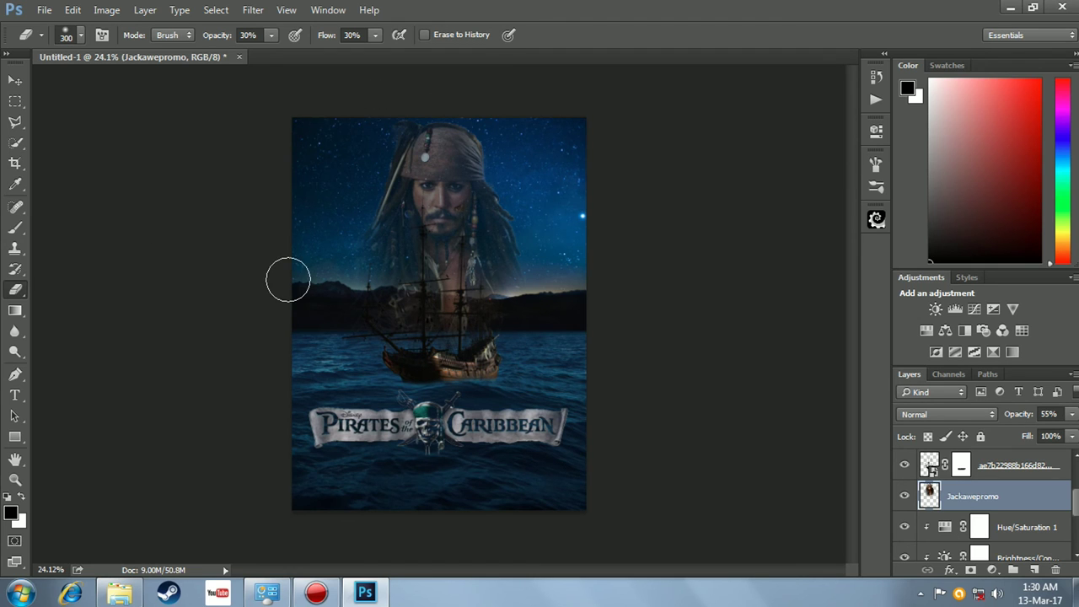
key(ctrl+plus)
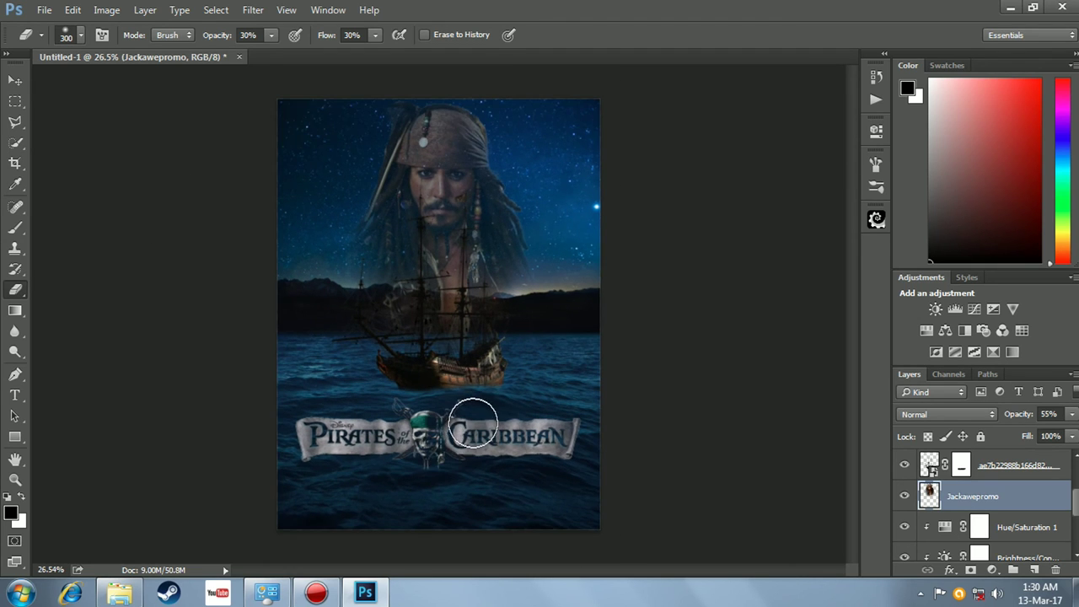
Step: Move the pirates logo layer above Hue/Saturation 2 and clip that adjustment to the ship layer
scroll(464, 417, up, 1)
key(v)
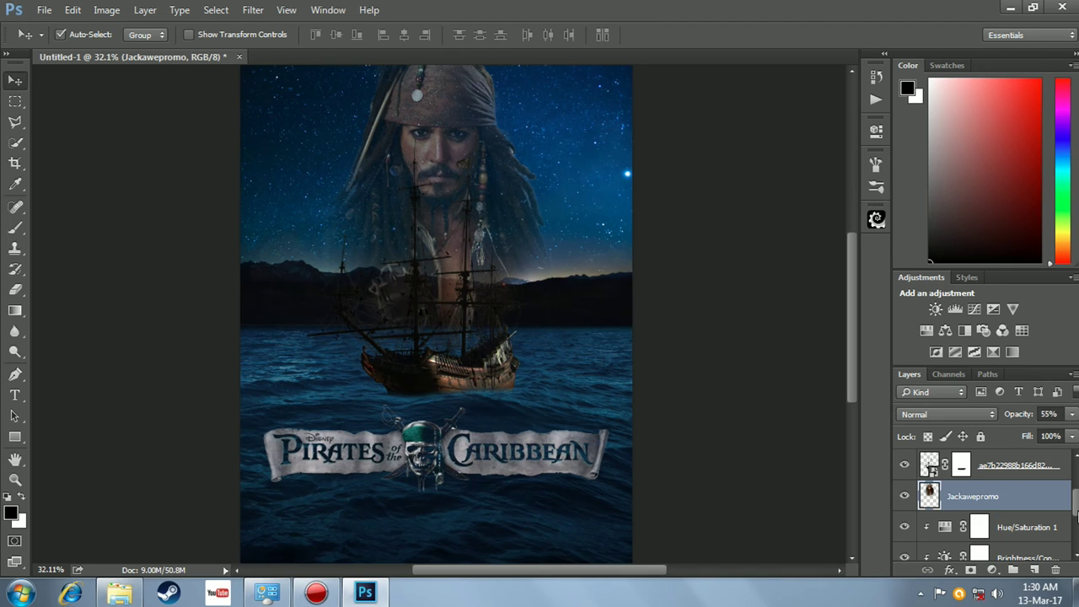
scroll(1039, 517, down, 1)
scroll(1040, 517, down, 1)
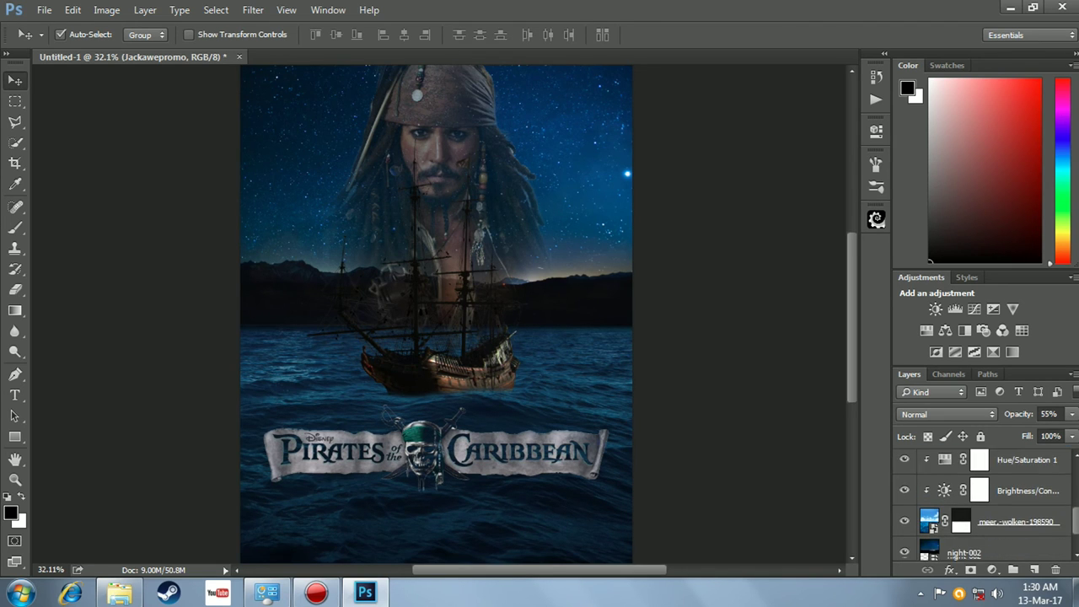
scroll(983, 506, down, 1)
scroll(982, 506, up, 1)
scroll(982, 506, up, 1)
scroll(982, 506, up, 1)
scroll(982, 506, up, 1)
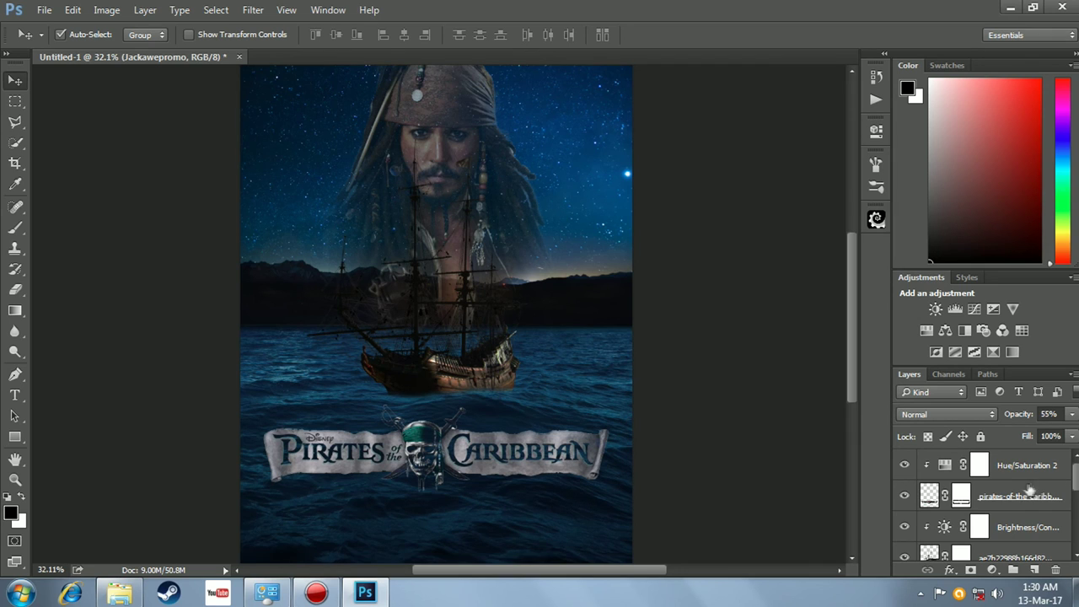
scroll(1016, 497, down, 1)
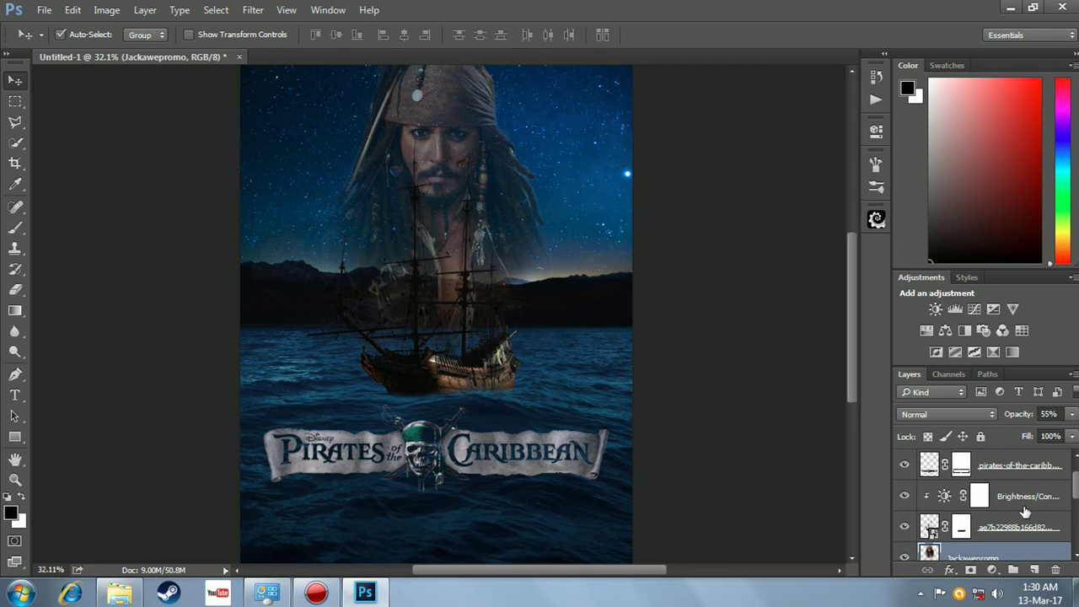
scroll(986, 526, down, 1)
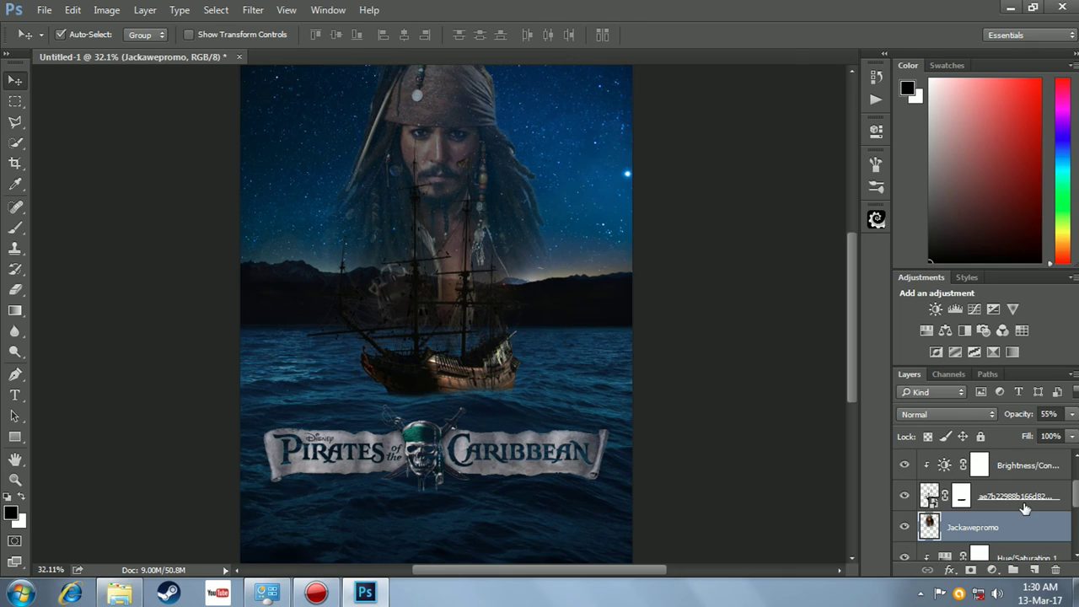
scroll(1023, 508, up, 1)
click(1023, 497)
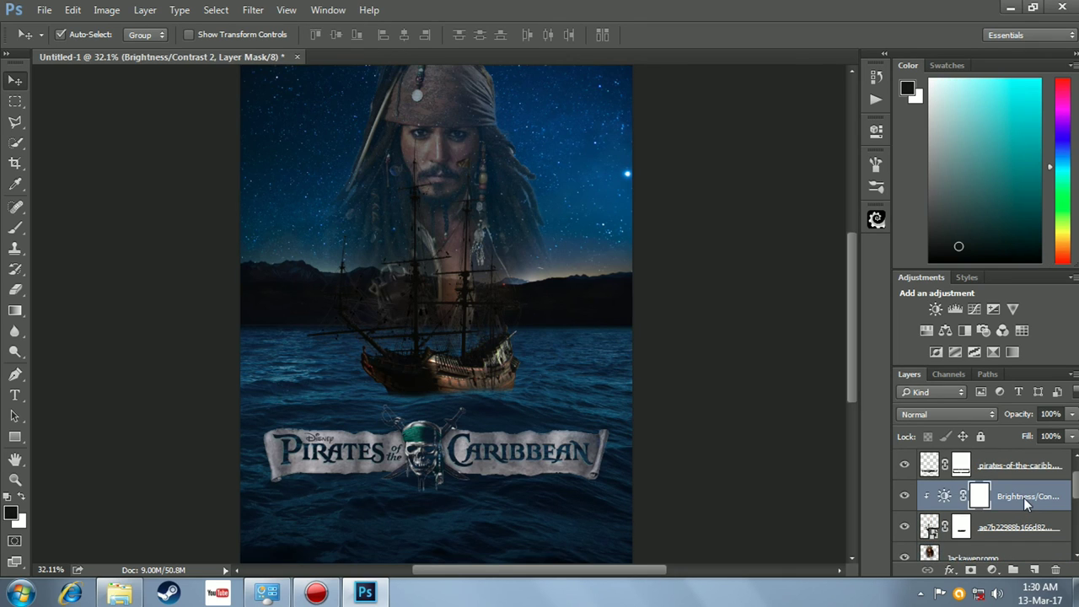
scroll(1024, 498, up, 1)
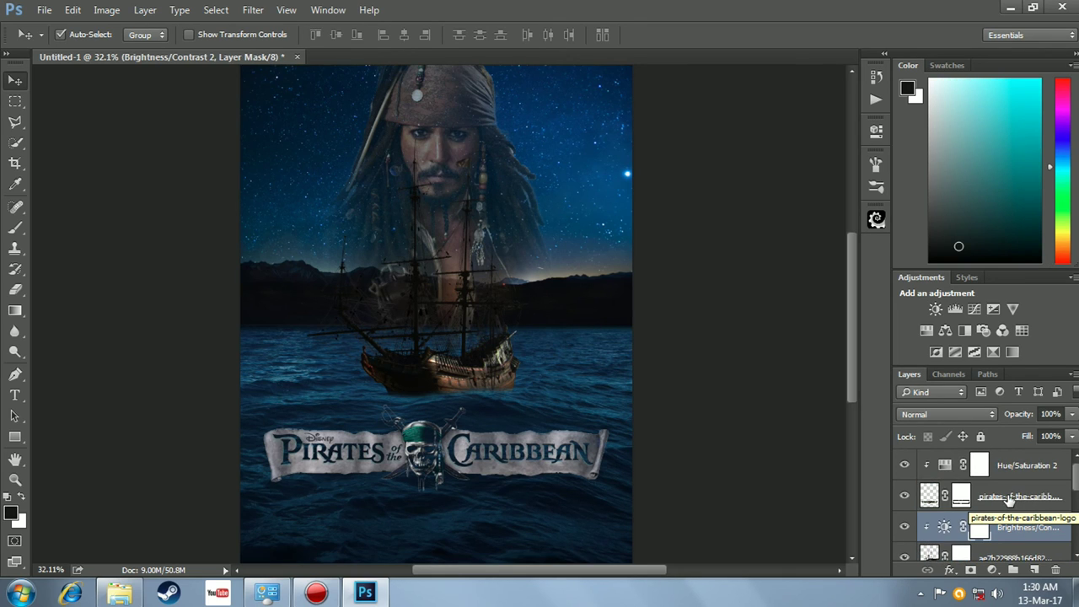
drag(1009, 497, 1003, 466)
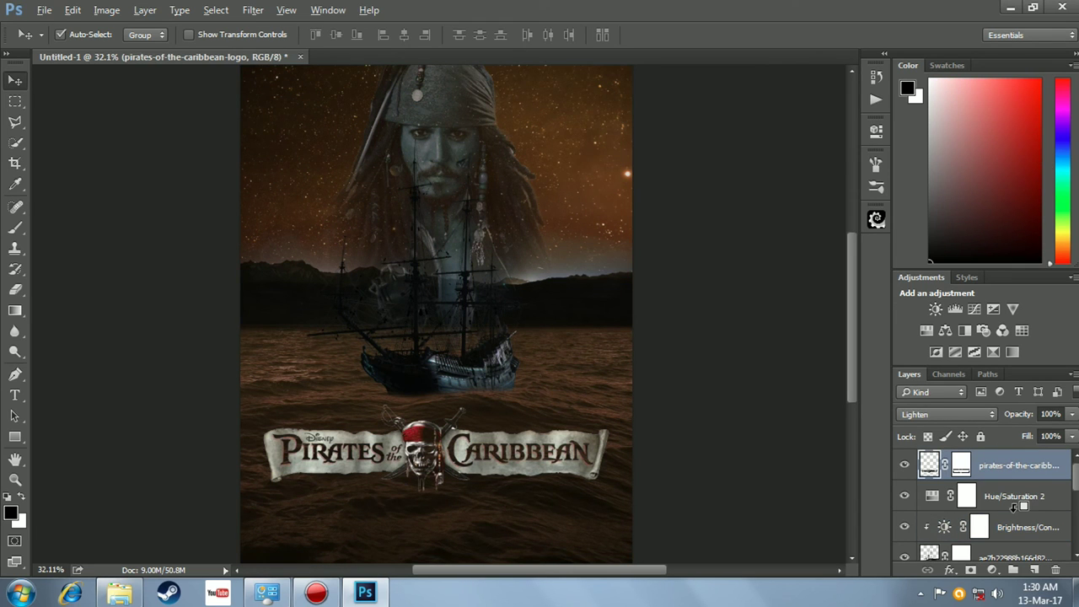
alt+click(1012, 506)
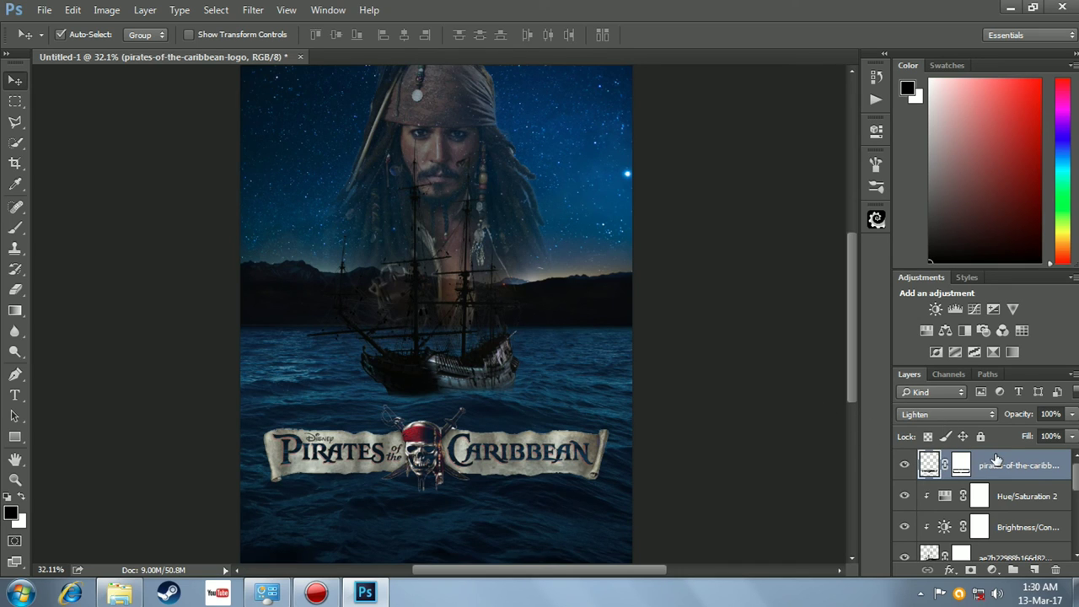
Step: Add a Hue/Saturation adjustment clipped to the logo with Hue -180 and Saturation -35
click(926, 330)
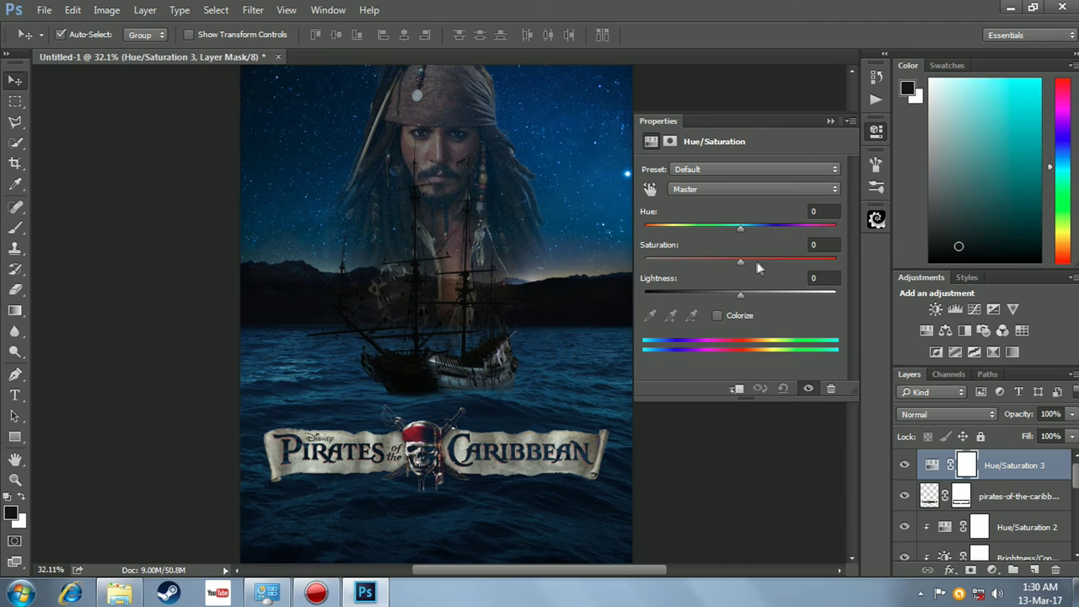
click(732, 381)
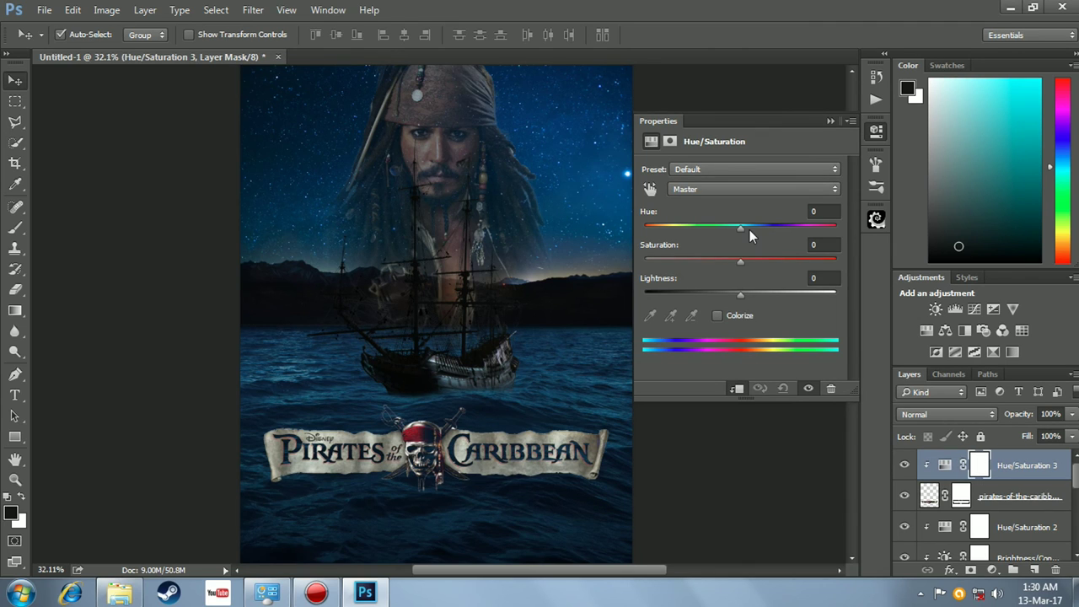
drag(750, 229, 645, 228)
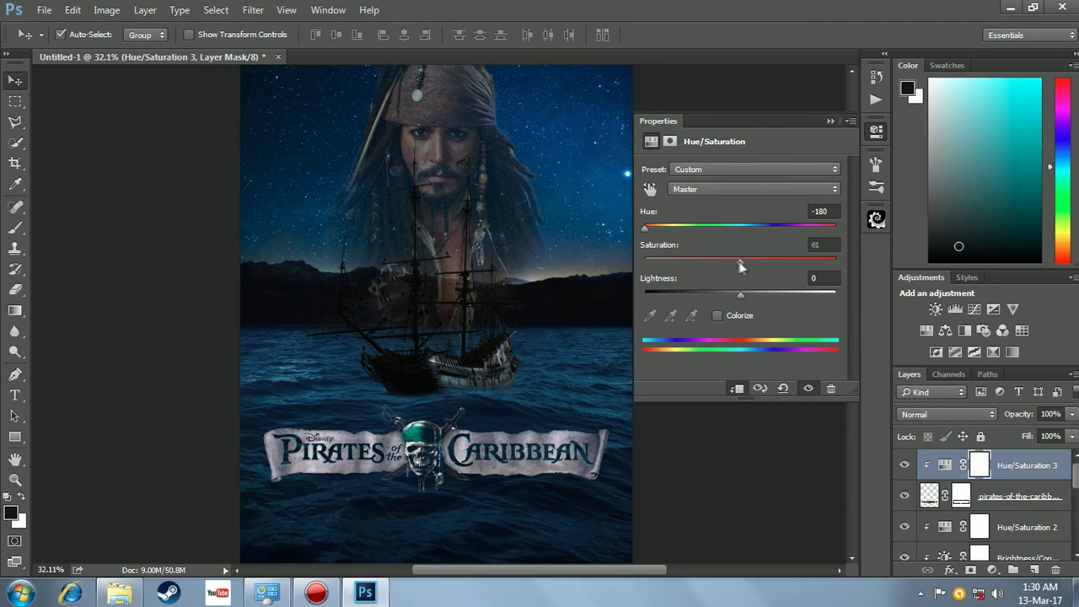
drag(727, 261, 712, 260)
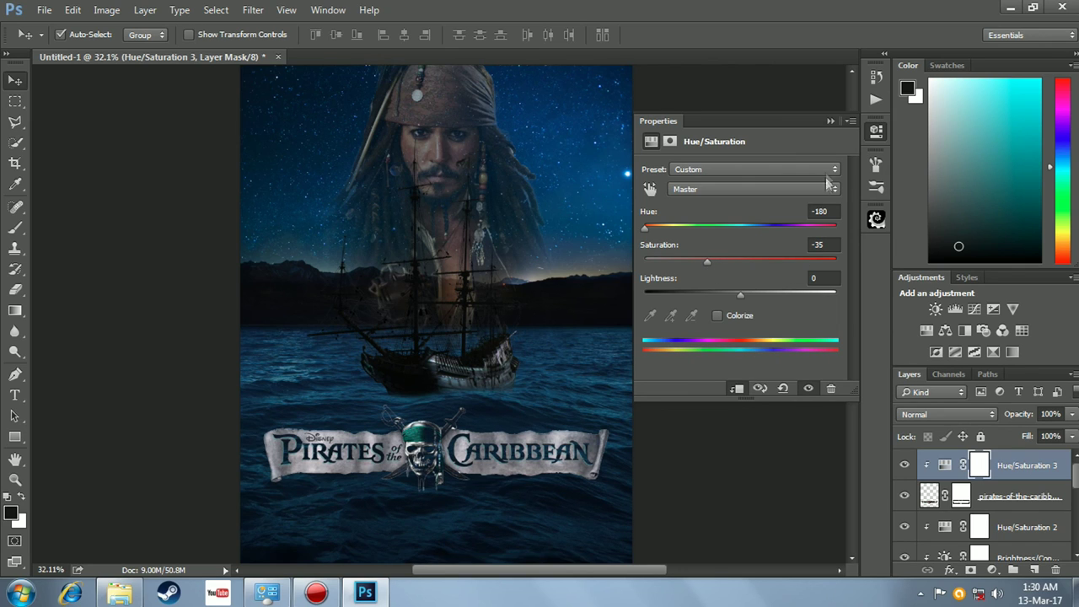
click(830, 120)
key(ctrl+minus)
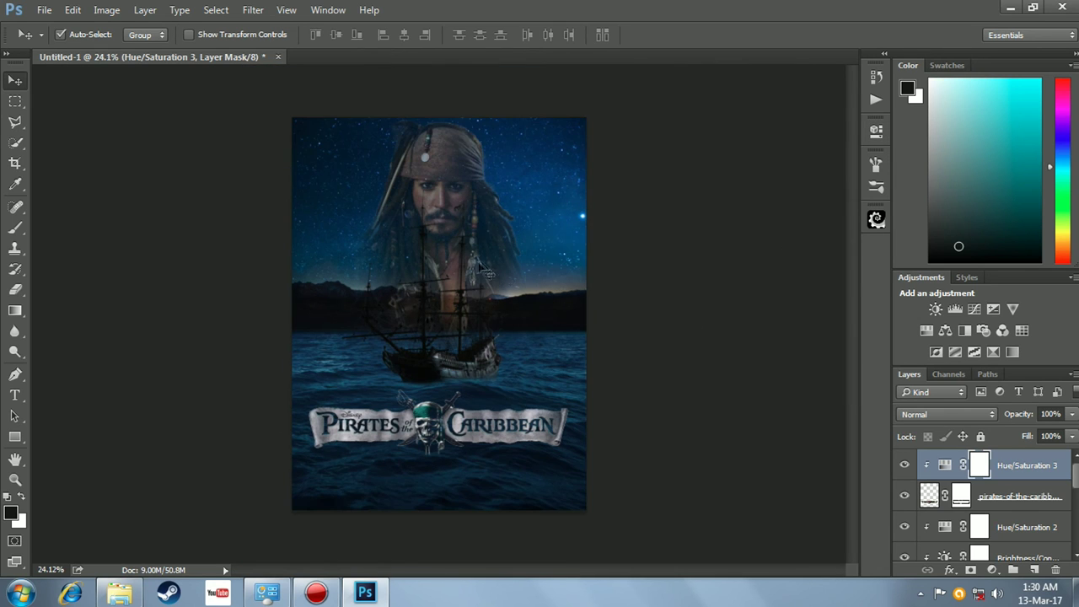
scroll(448, 200, up, 1)
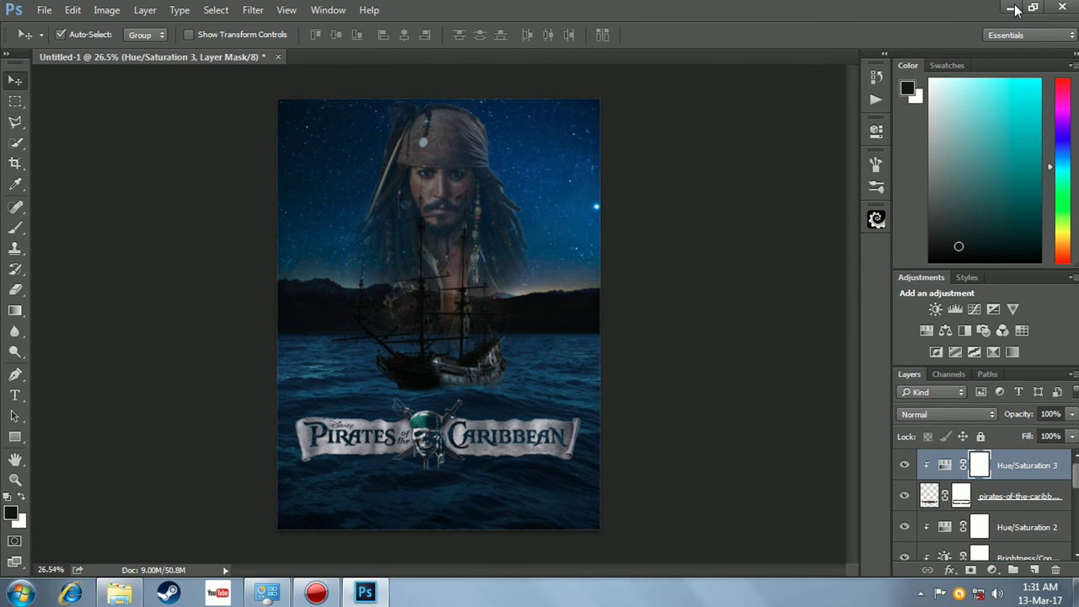
Step: Place Credit_Block_Basic from Explorer under the logo, scaled to about 201%
click(1011, 8)
mouse_move(260, 127)
mouse_down()
mouse_move(415, 492)
mouse_move(407, 485)
mouse_move(424, 495)
mouse_up()
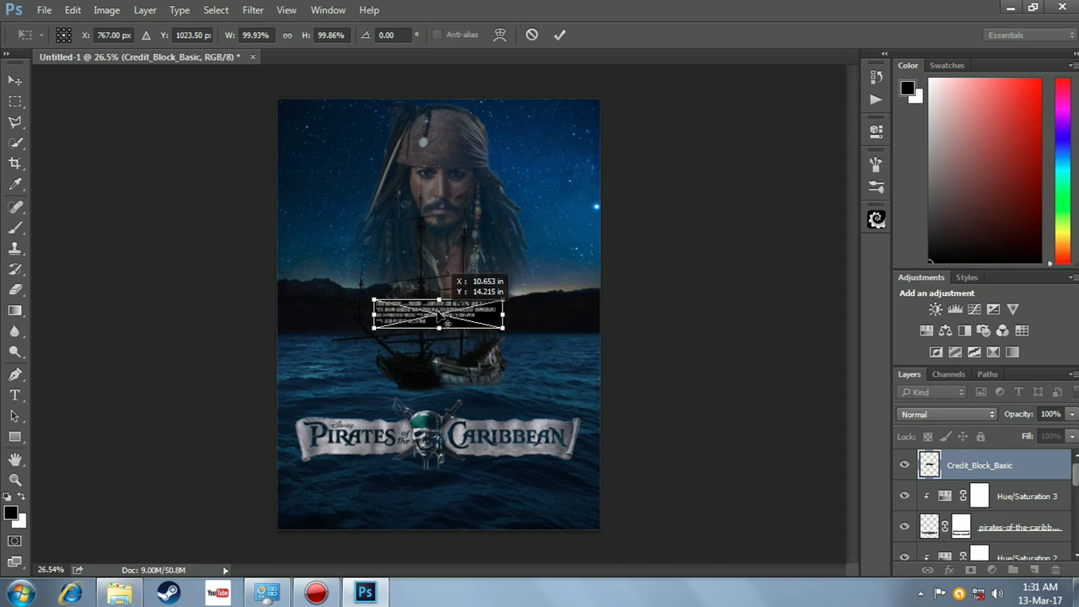
drag(462, 327, 457, 497)
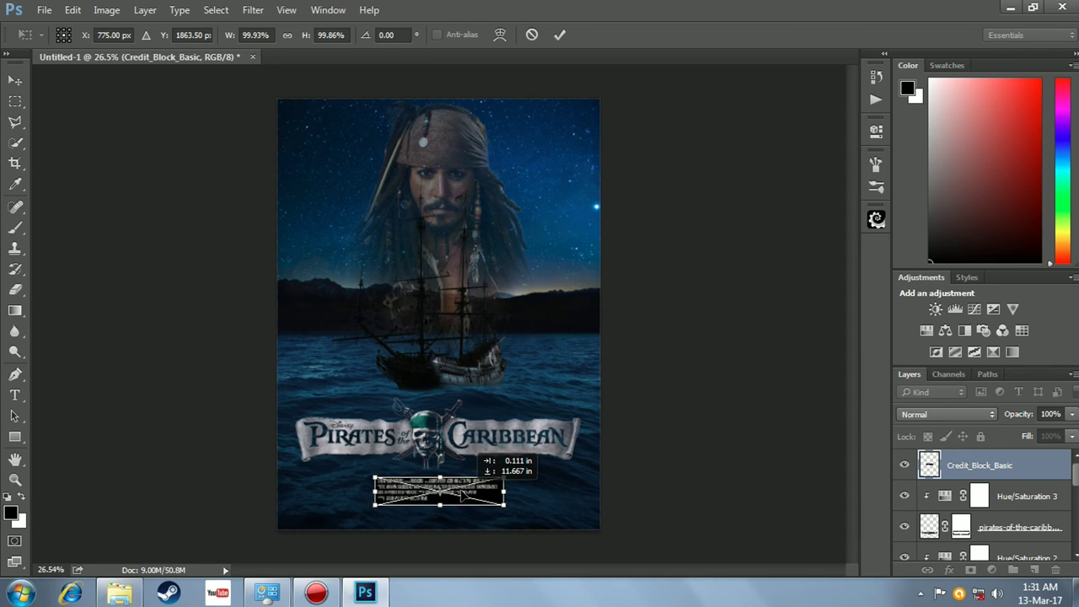
drag(500, 505, 560, 528)
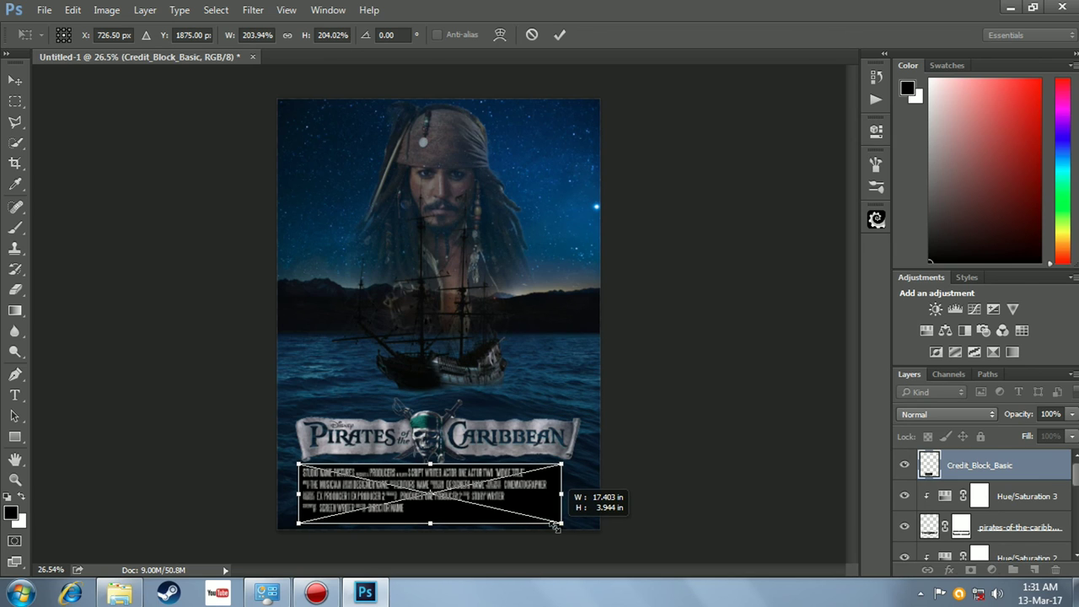
drag(559, 528, 554, 525)
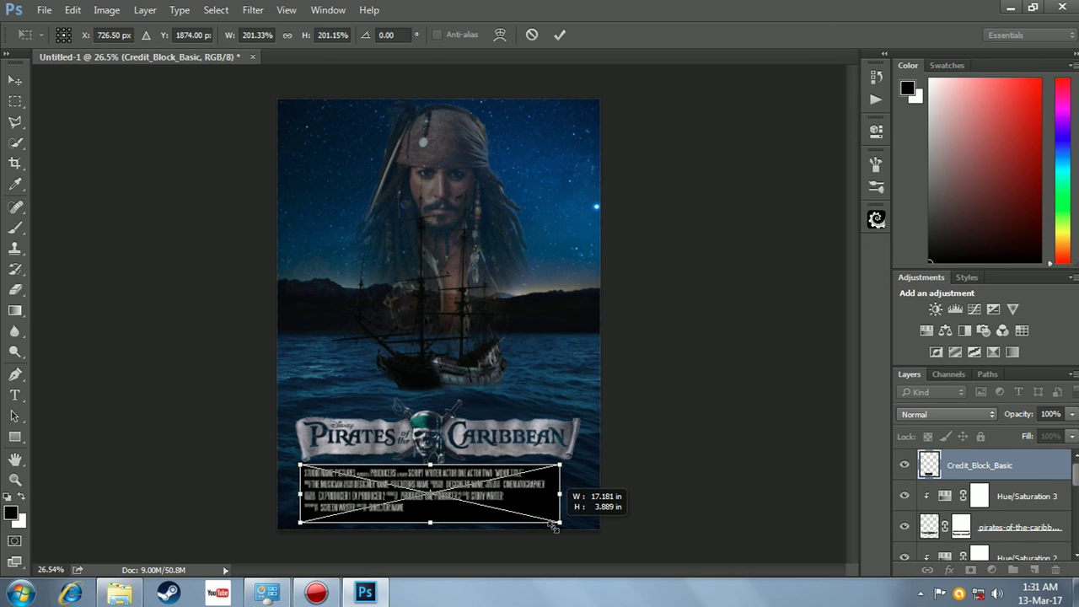
key(Return)
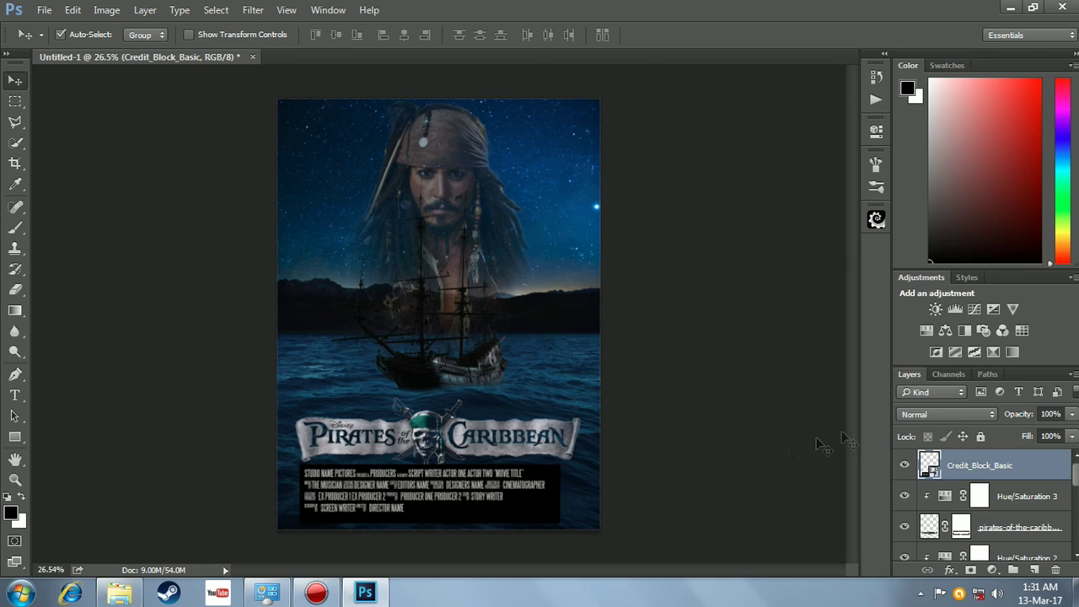
click(961, 417)
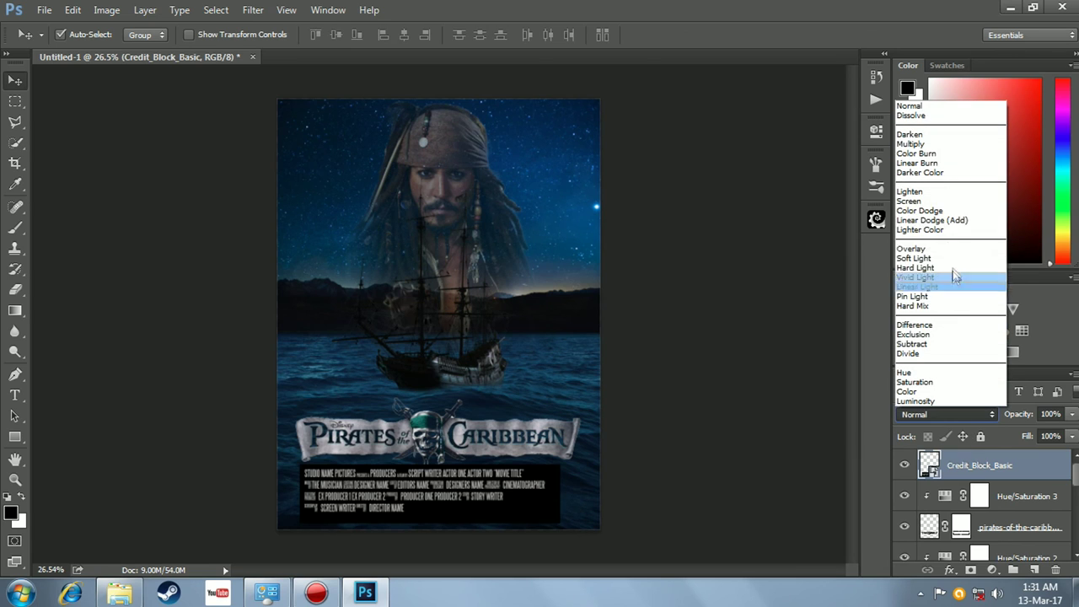
Step: Set the Credit_Block_Basic layer's blend mode to Screen to hide its black background
click(939, 202)
click(767, 348)
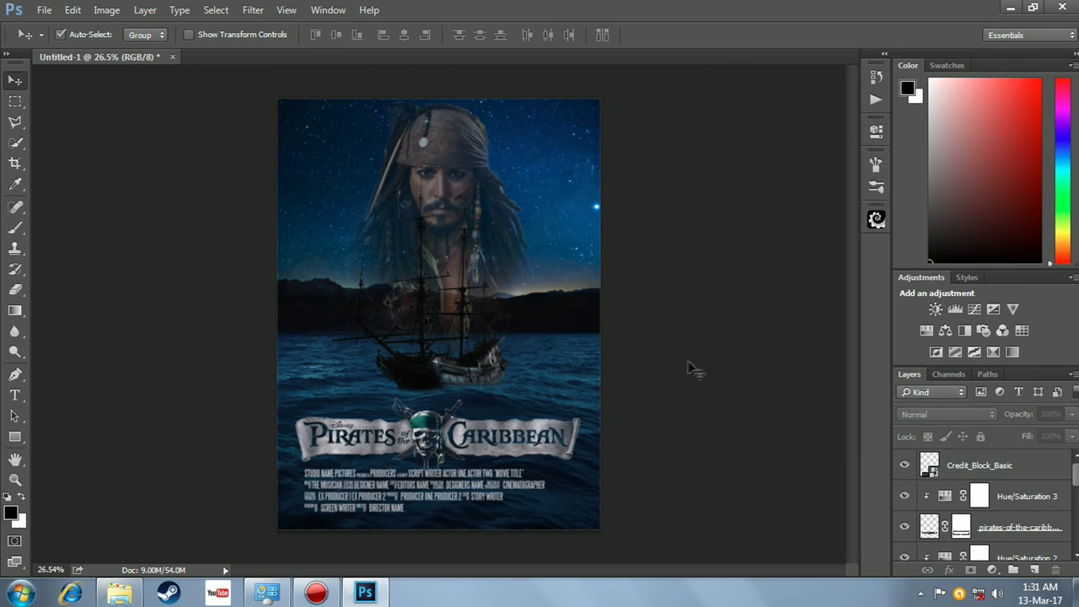